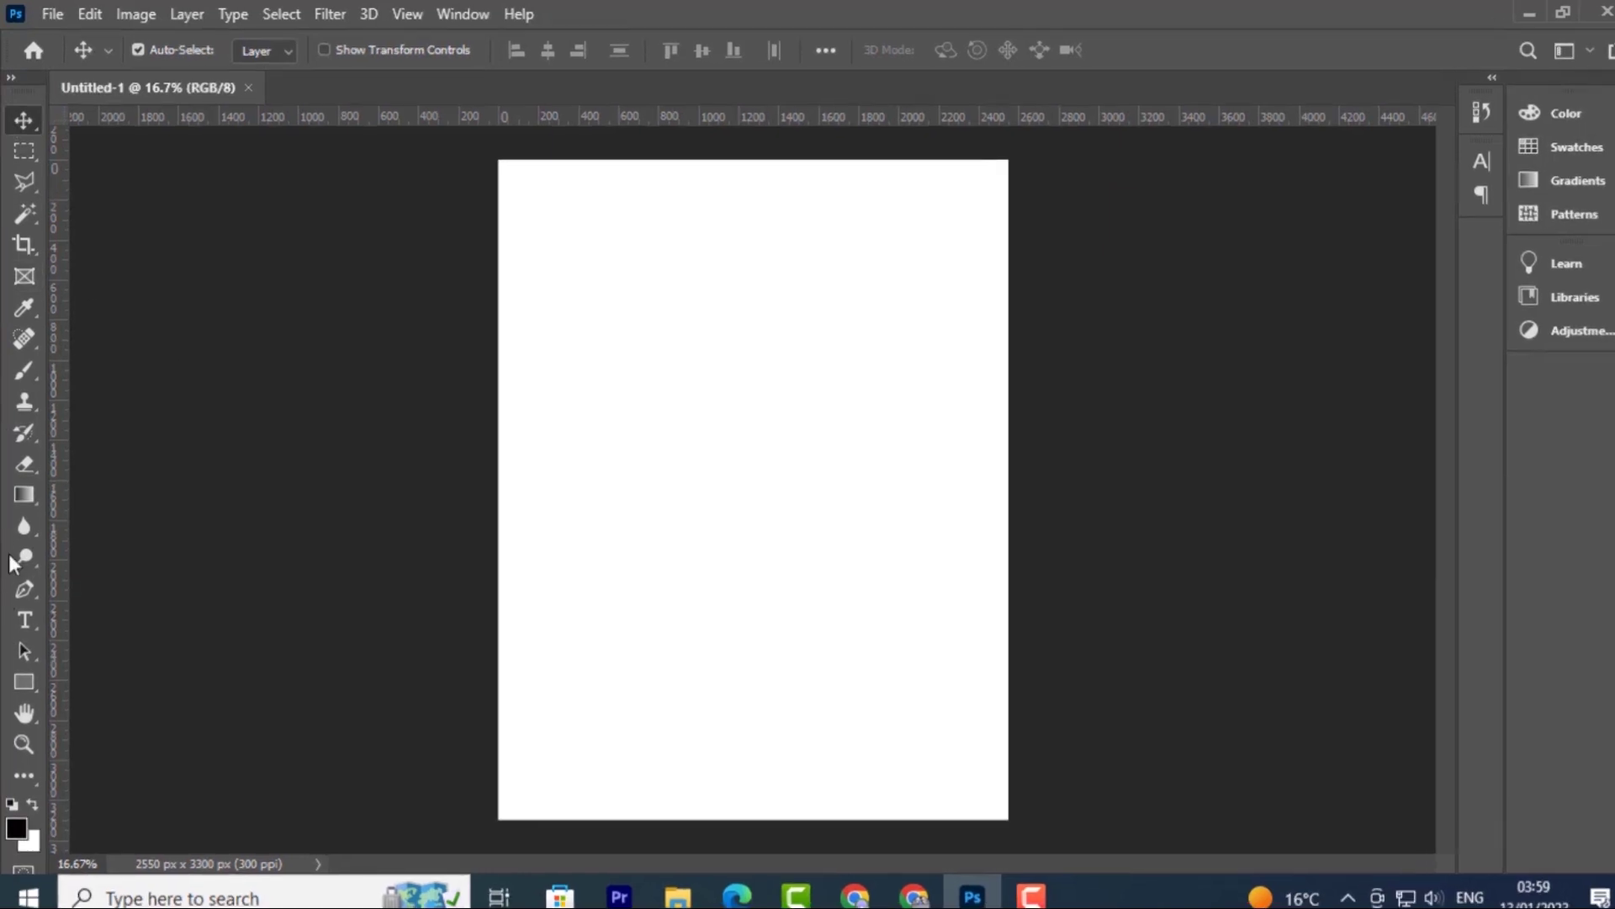
Preview the Paint Bucket and 3D Material Drop tools grouped under the Gradient Tool, keeping Gradient active
{"action": "left_click", "coordinate": [23, 494]}
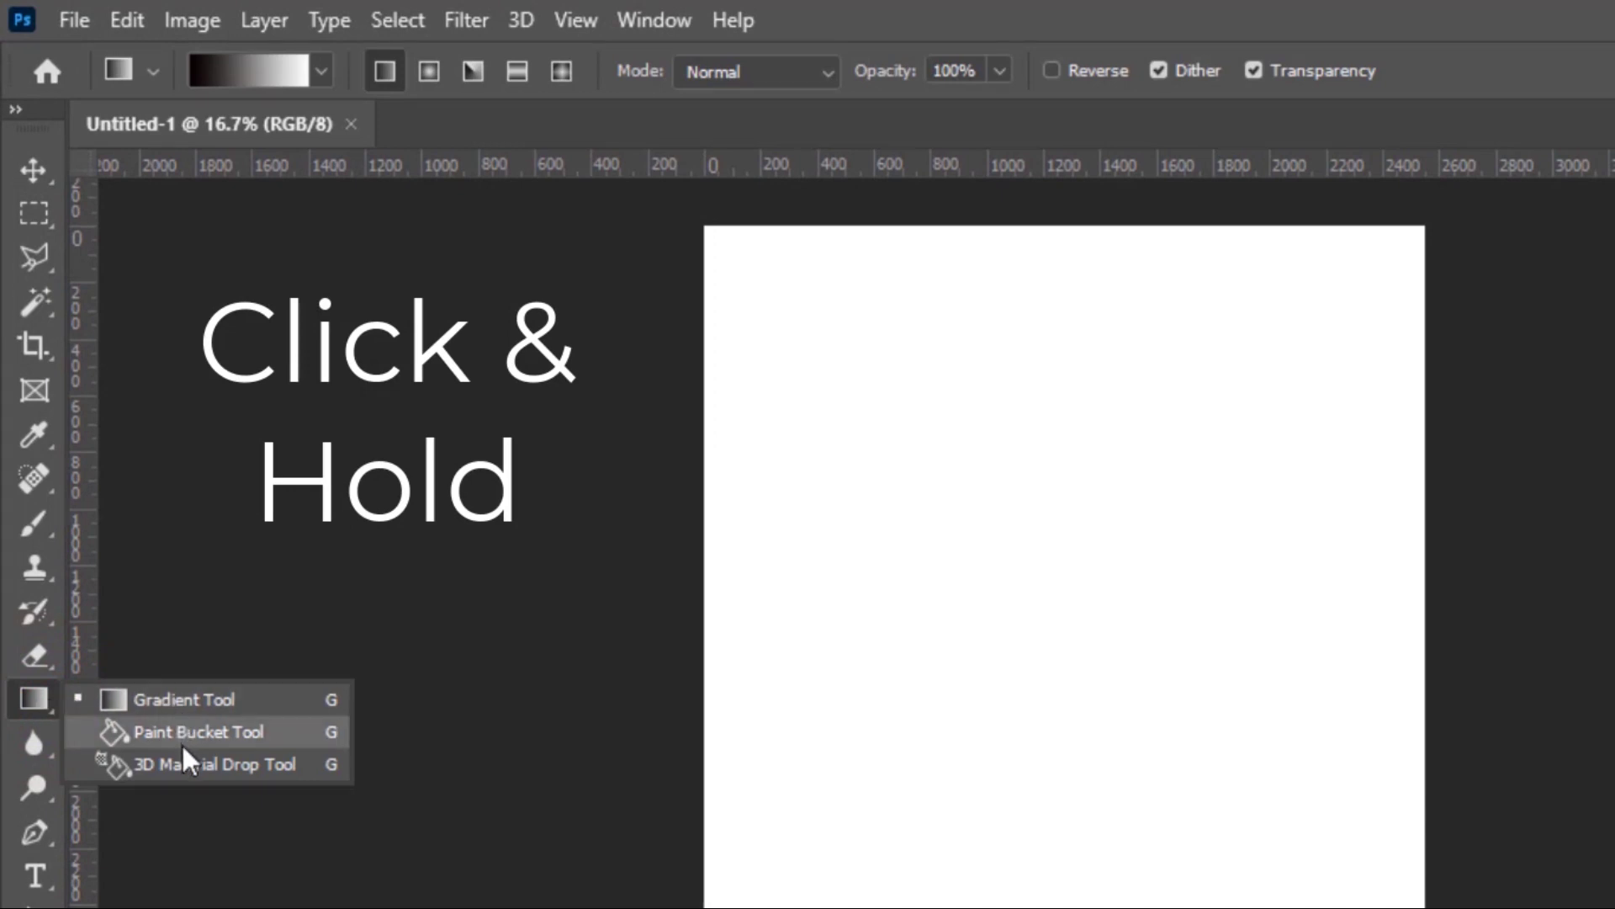
{"action": "left_click", "coordinate": [178, 799]}
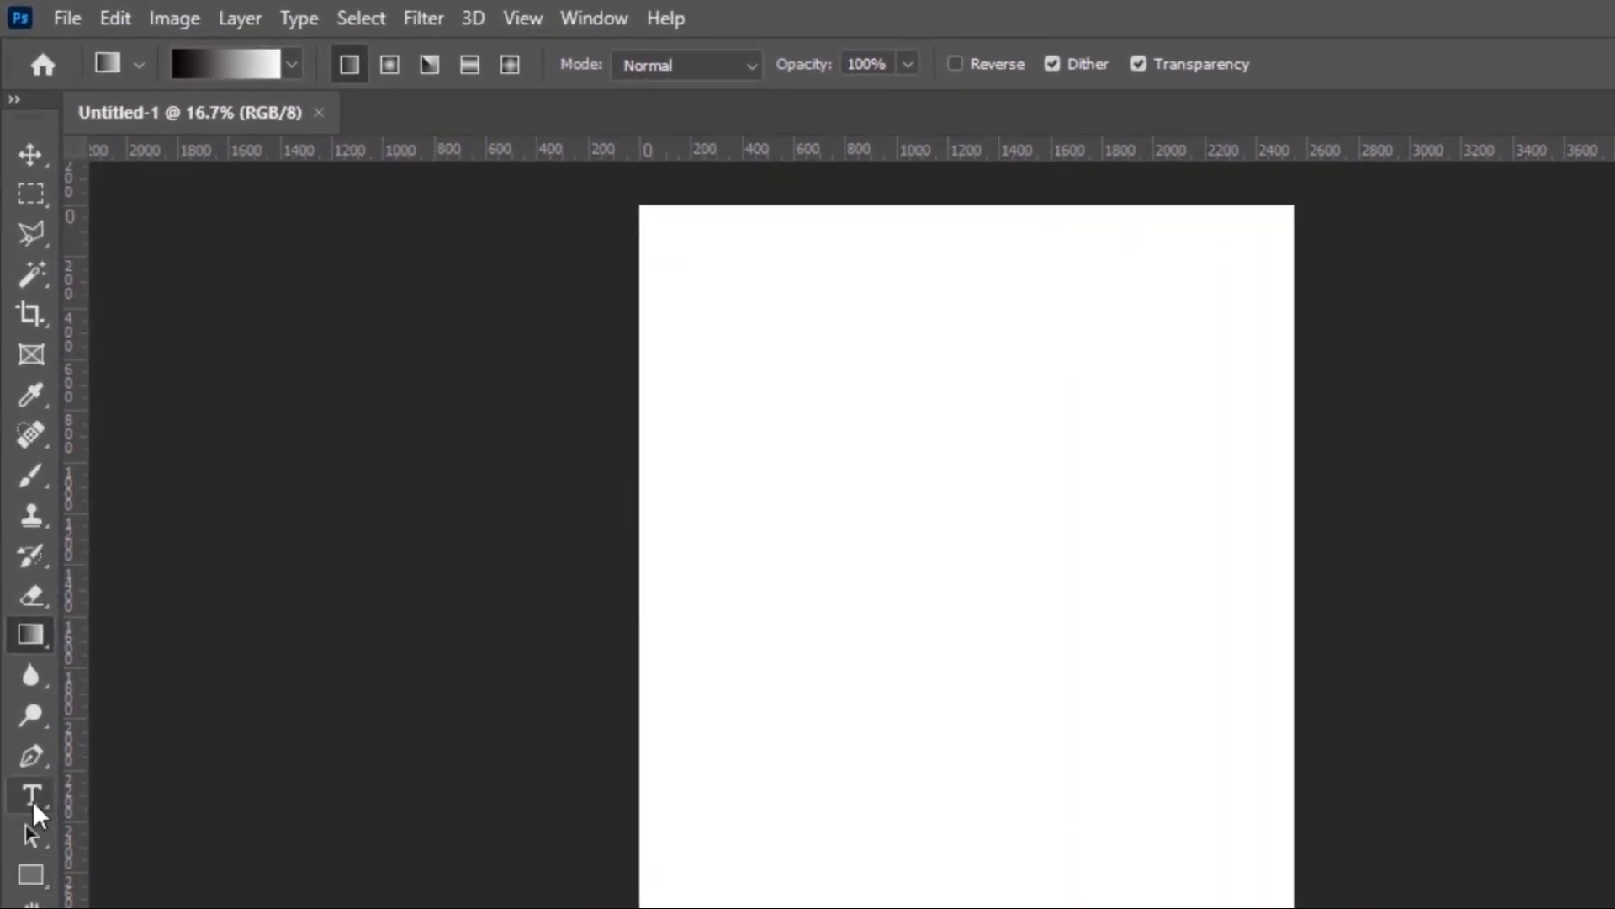
Set the Type tool font to Britannic Bold at 11 pt, then return to the Move tool
{"action": "left_click", "coordinate": [33, 800]}
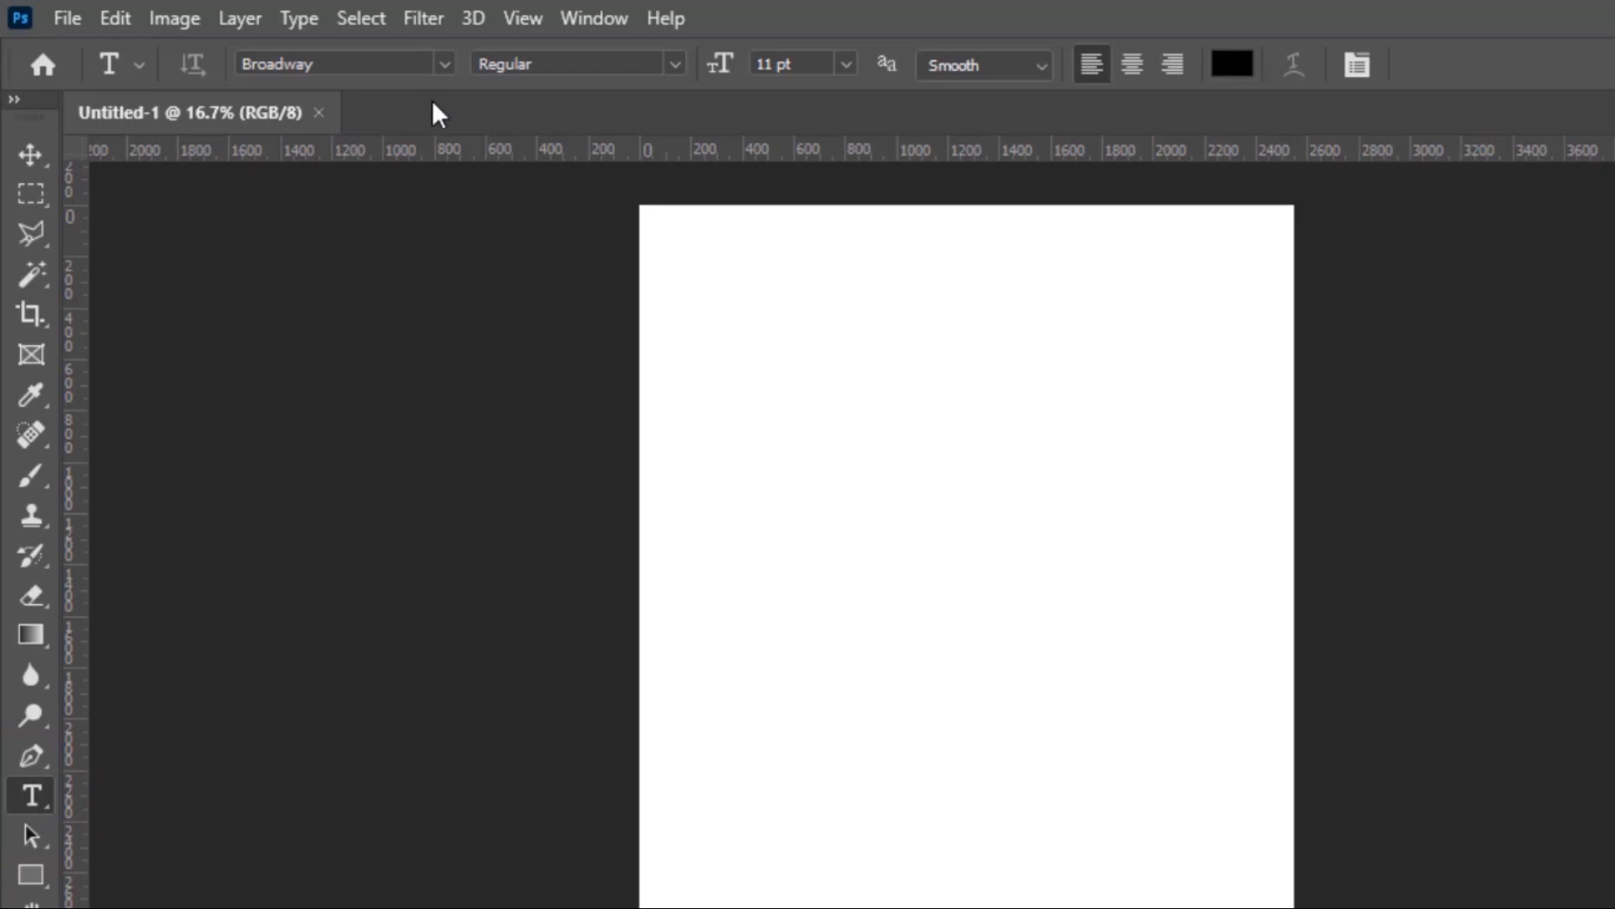
{"action": "left_click", "coordinate": [444, 64]}
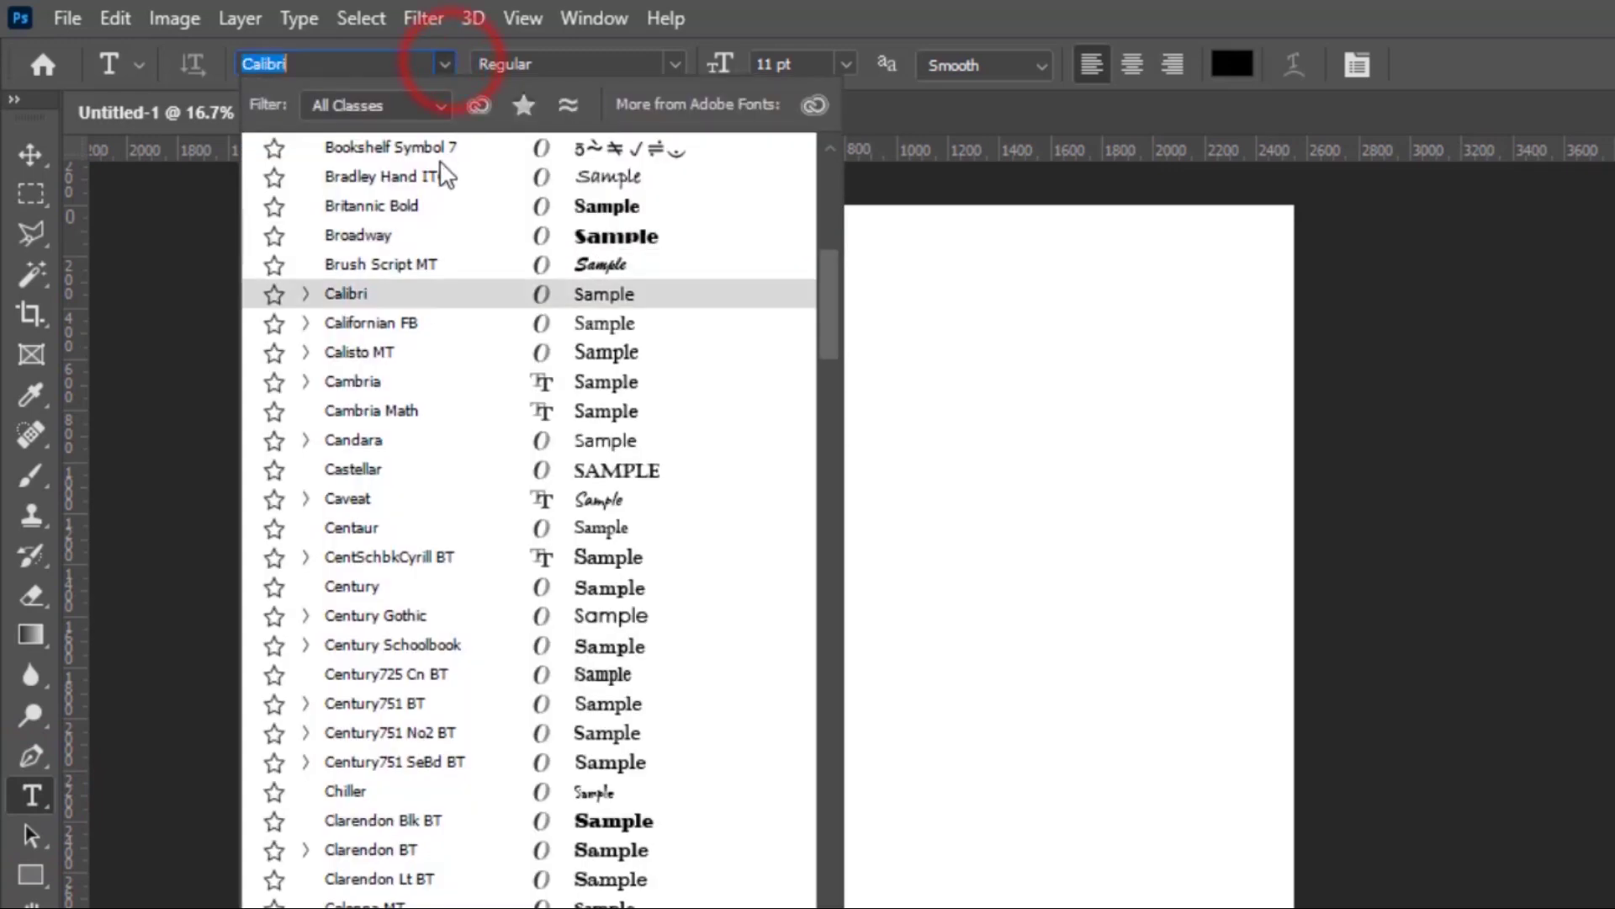
{"action": "left_click", "coordinate": [445, 64]}
{"action": "left_click", "coordinate": [844, 66]}
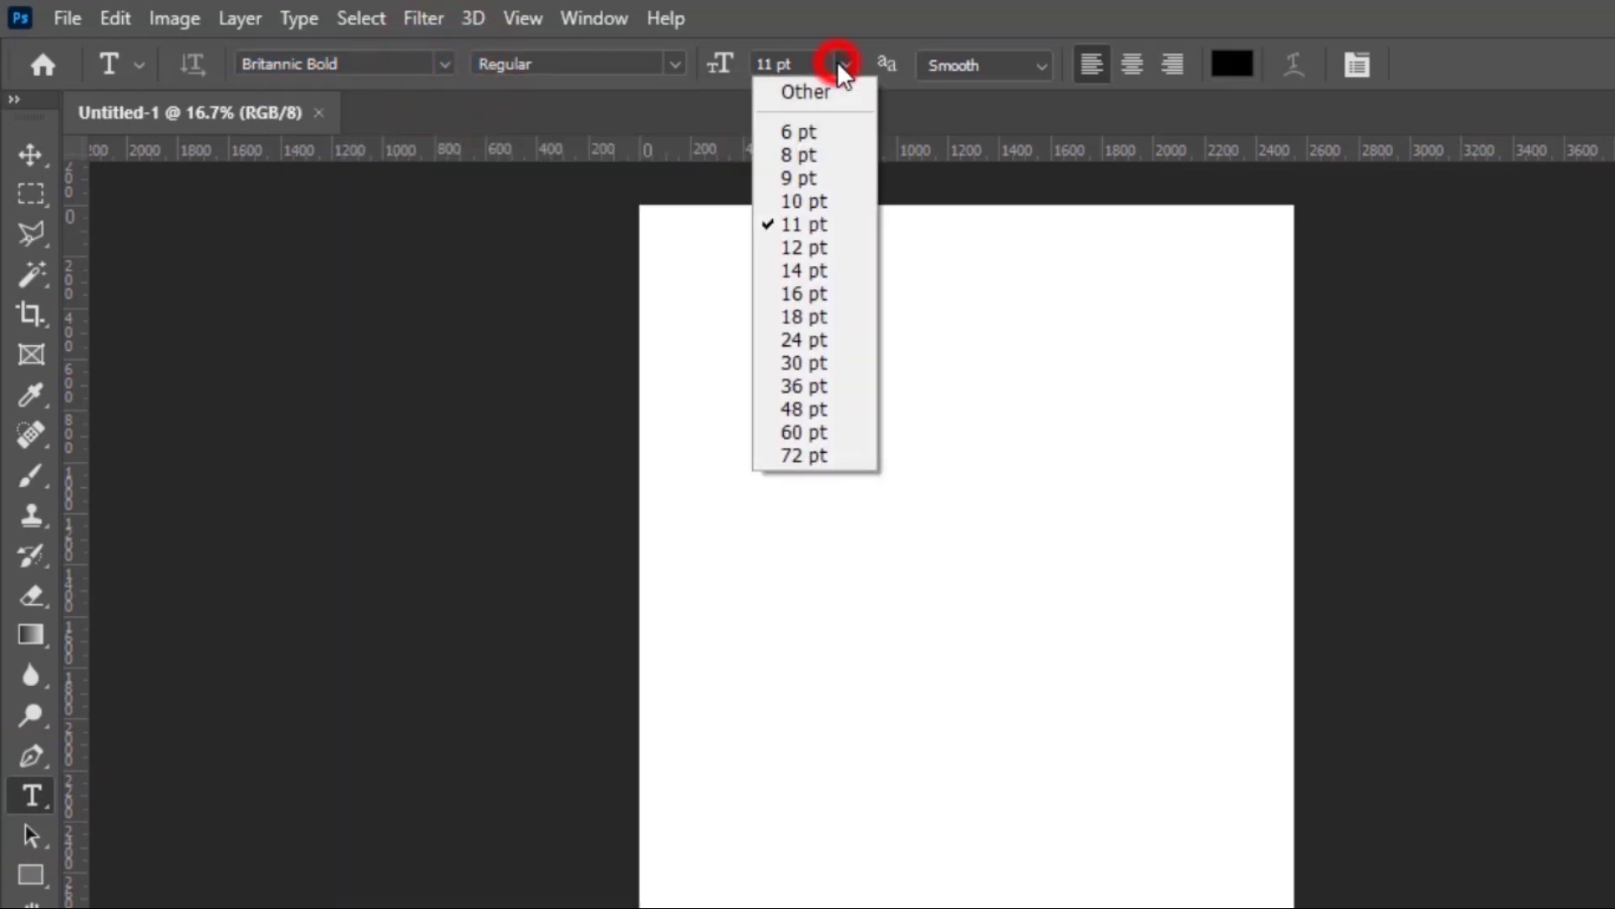
{"action": "left_click", "coordinate": [845, 66]}
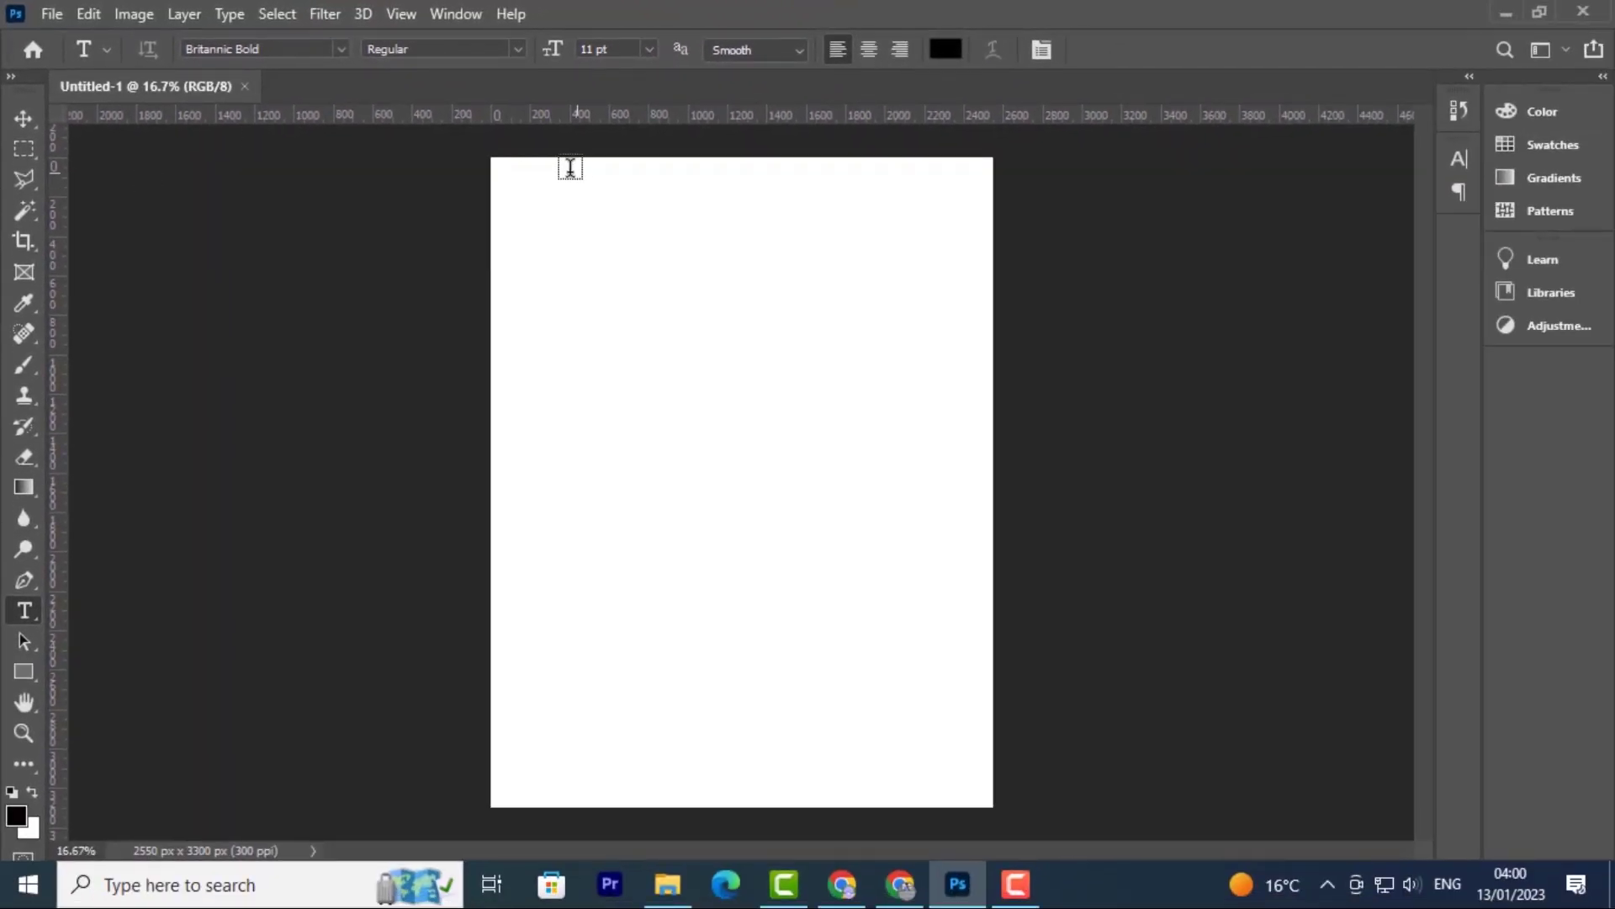
{"action": "left_click", "coordinate": [23, 118]}
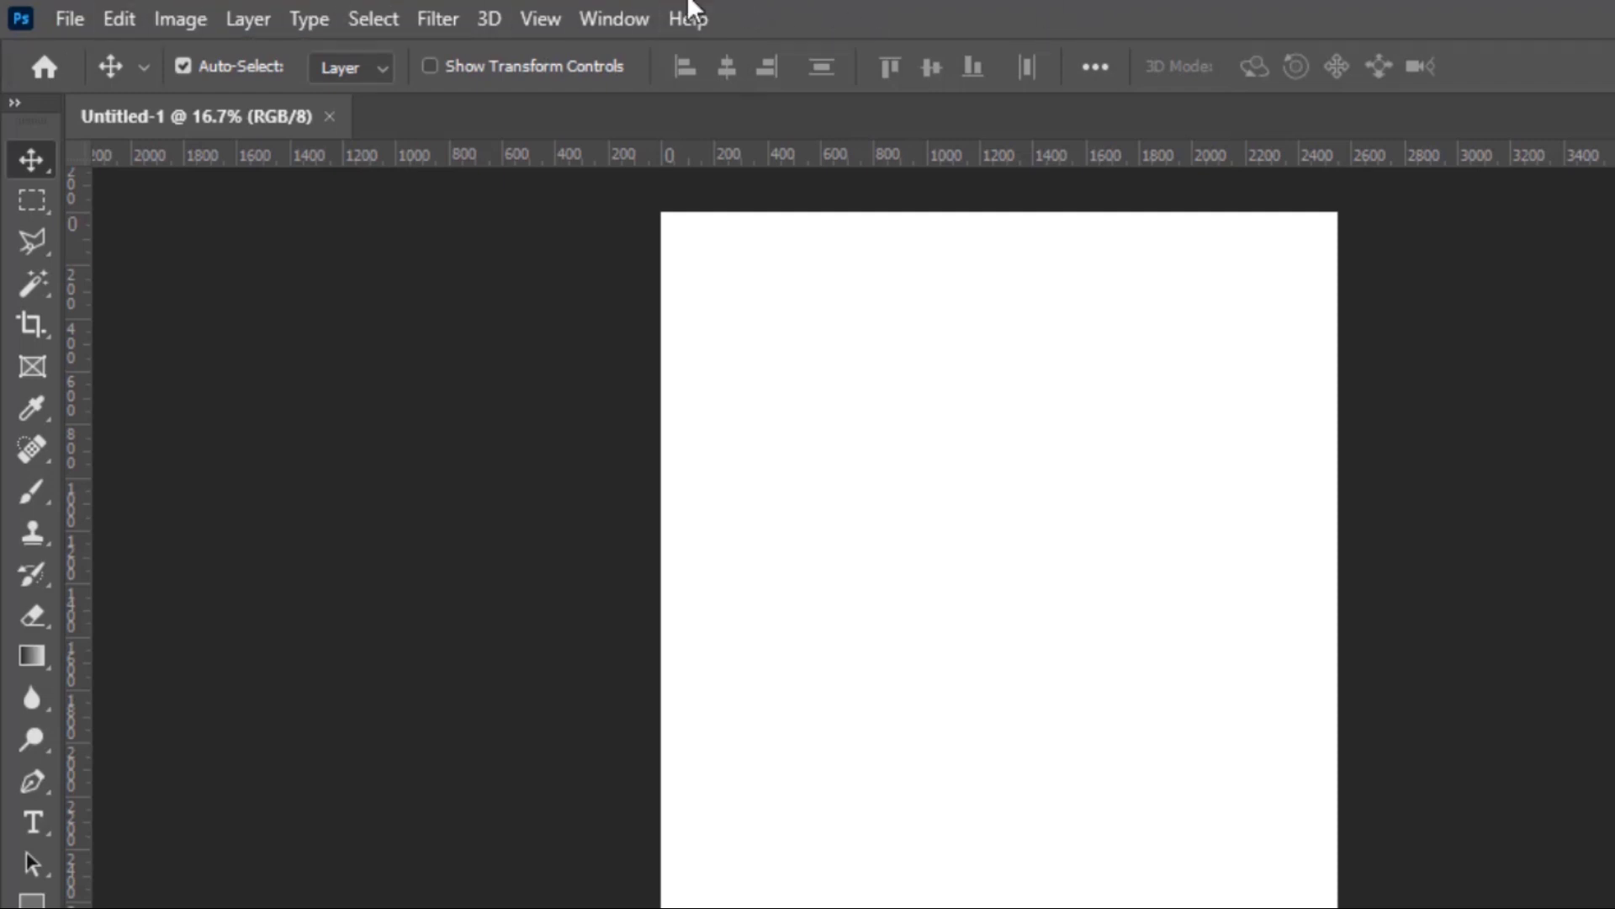
Open pexels-pixabay-45170.jpg from the Pictures folder with File > Open
{"action": "left_click", "coordinate": [66, 20]}
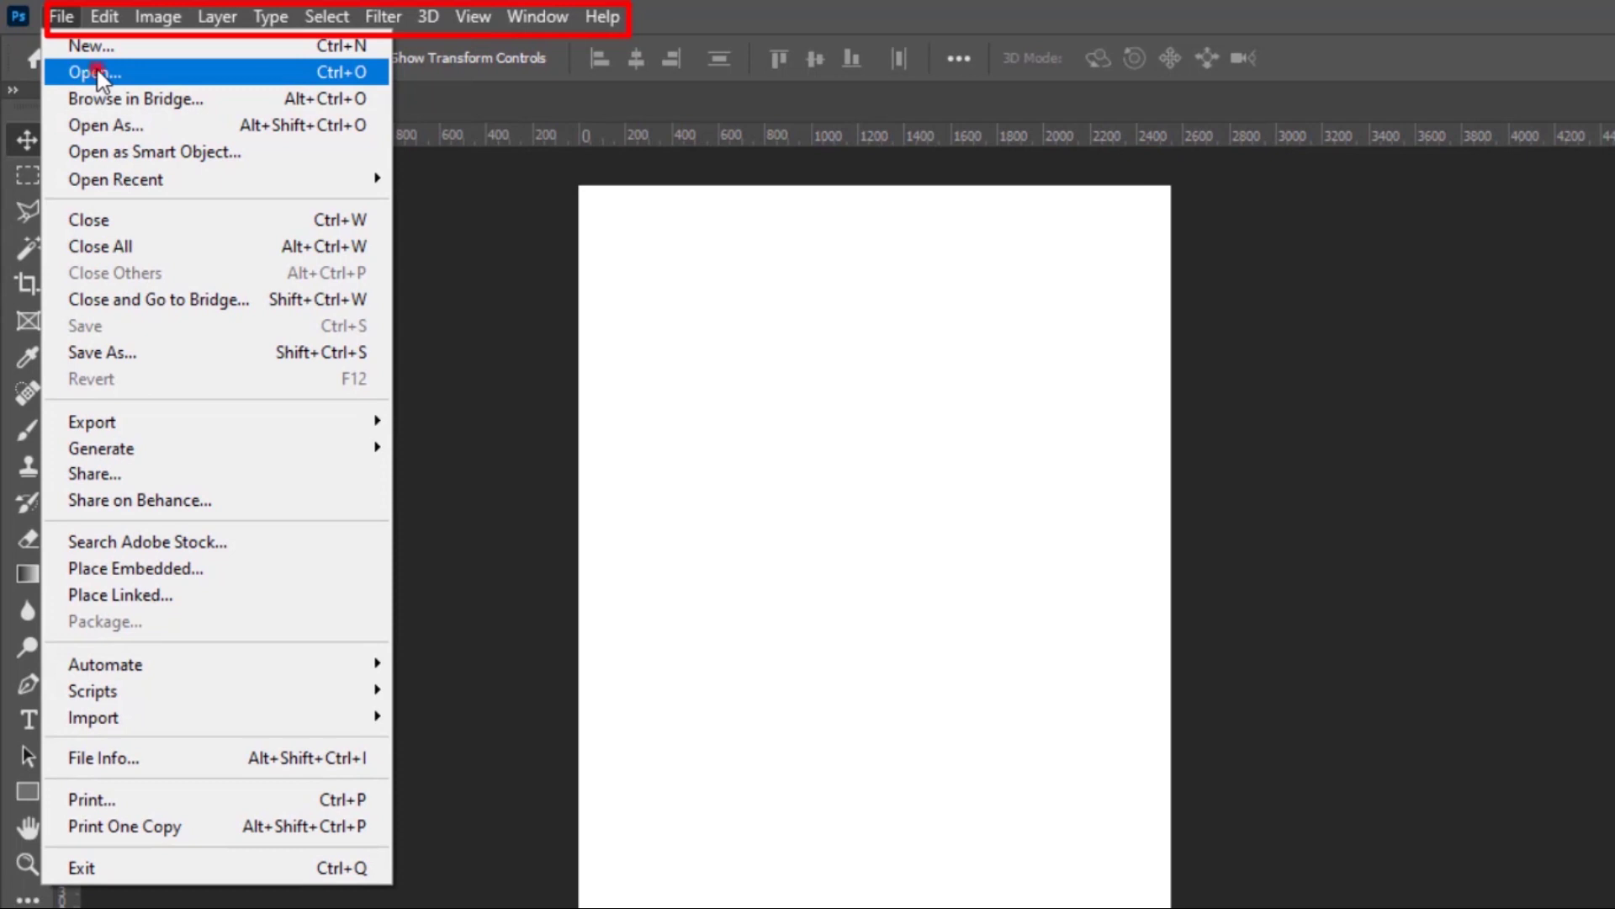
{"action": "left_click", "coordinate": [97, 74]}
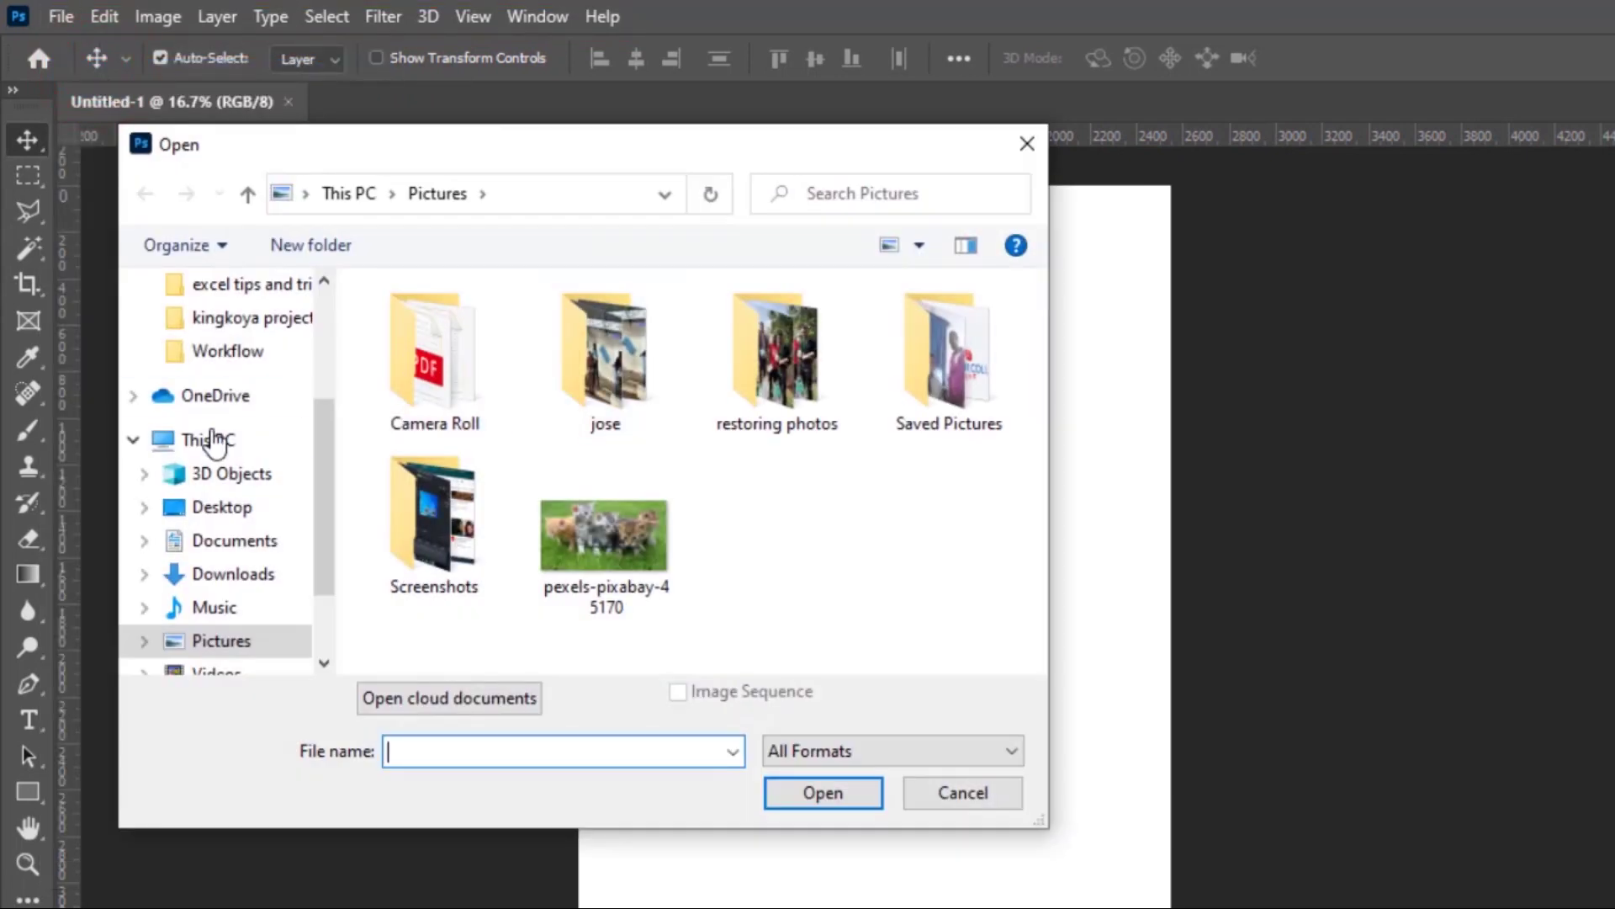
{"action": "left_click", "coordinate": [606, 545]}
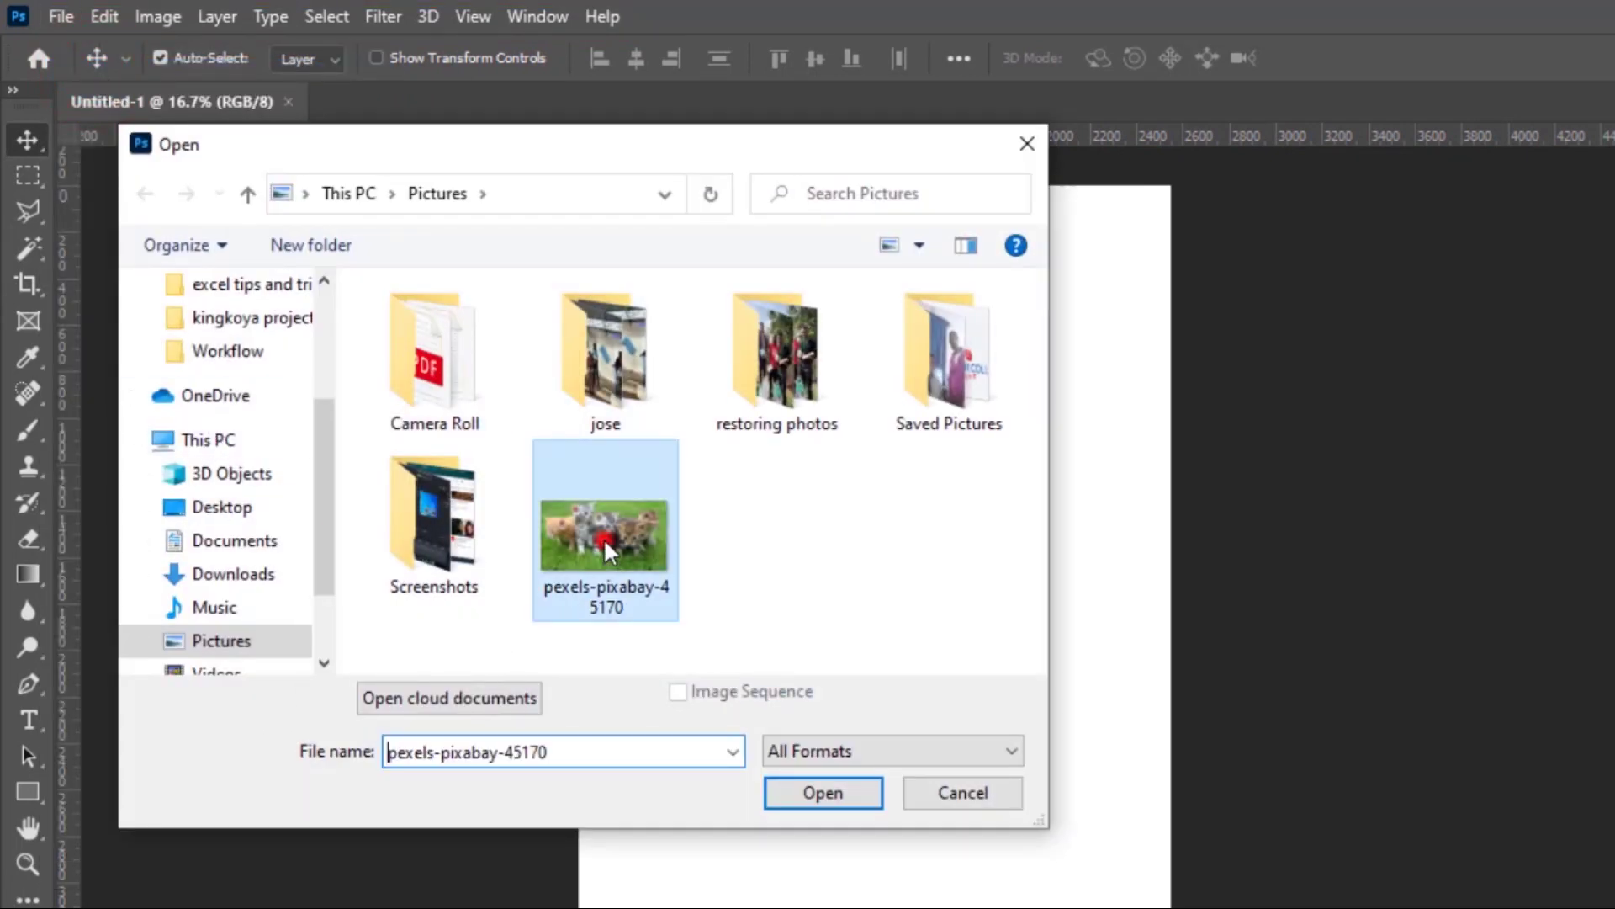
{"action": "left_click", "coordinate": [822, 794]}
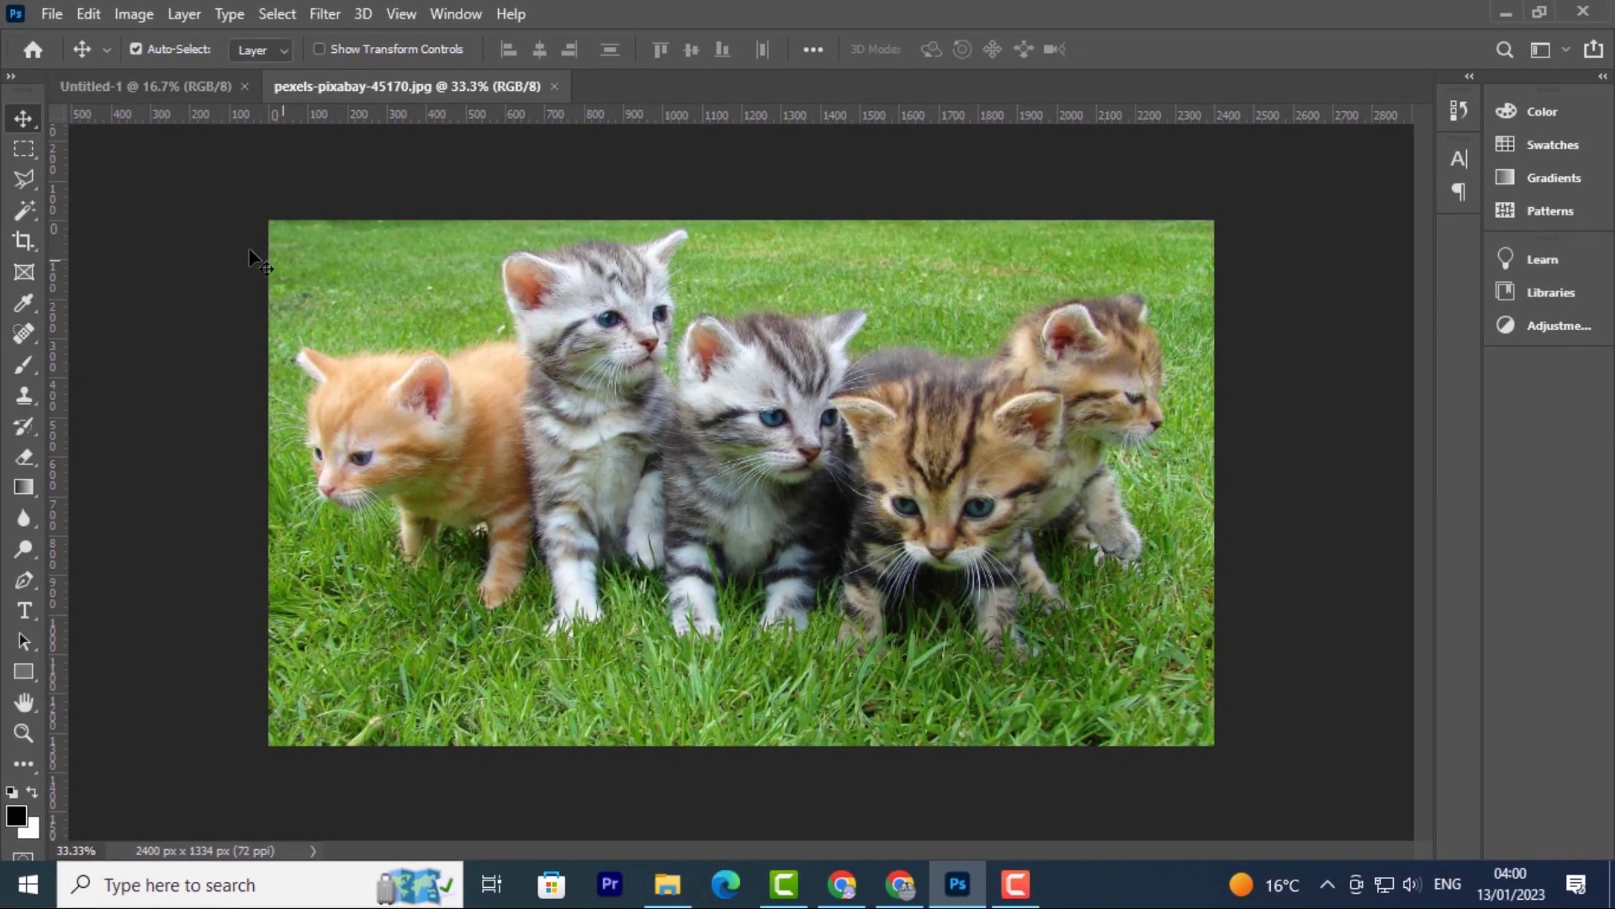
{"action": "left_click", "coordinate": [185, 84]}
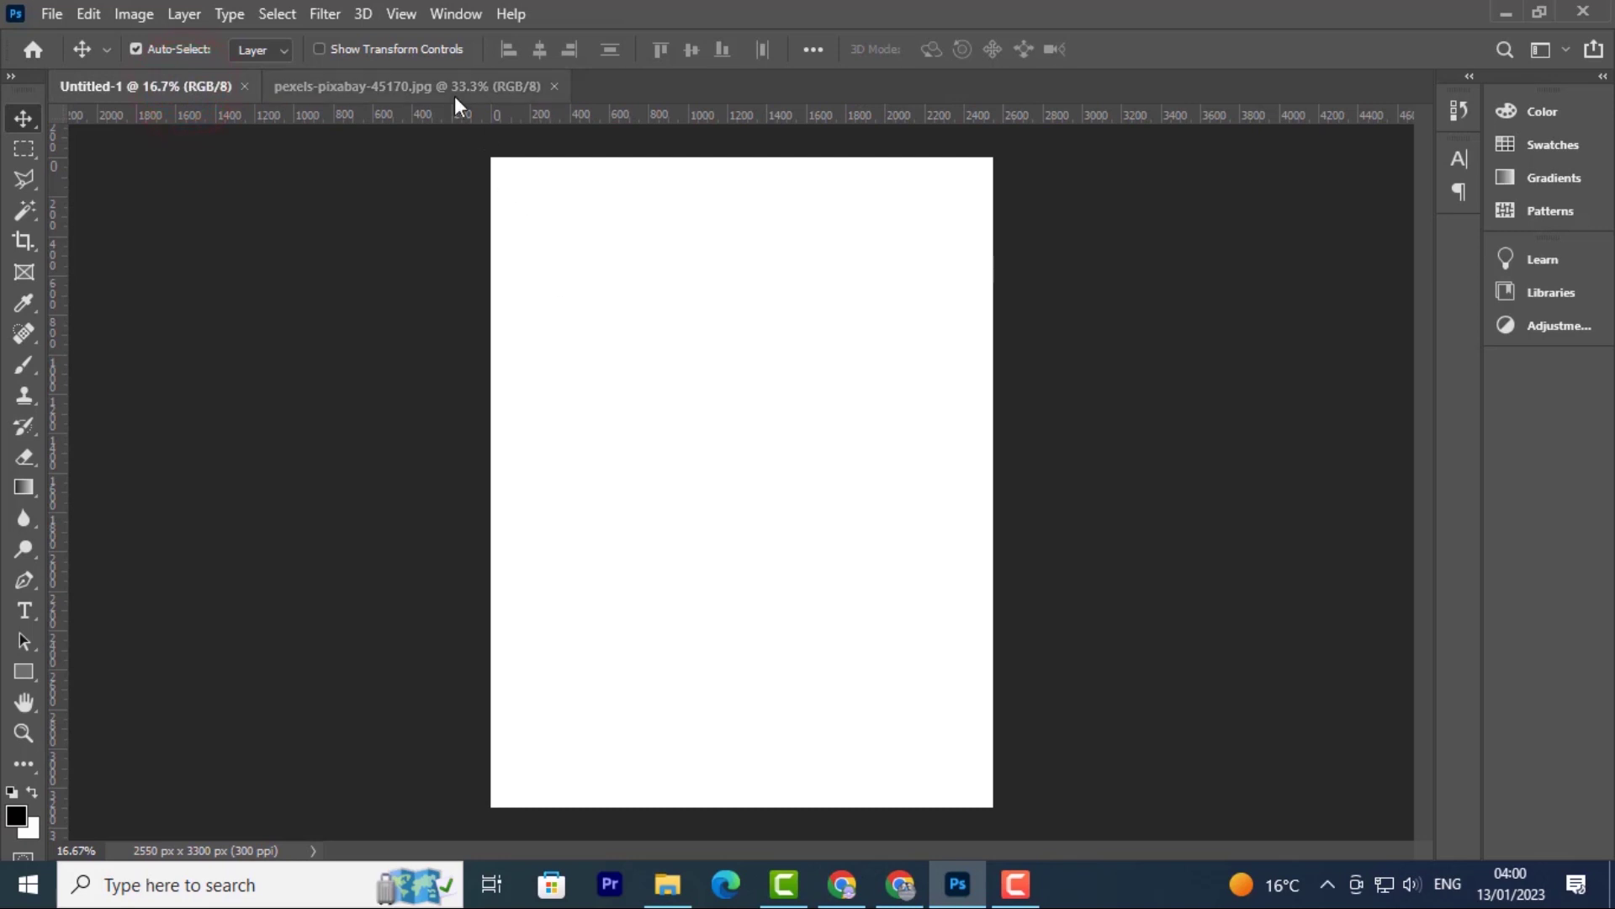
{"action": "left_click", "coordinate": [451, 89]}
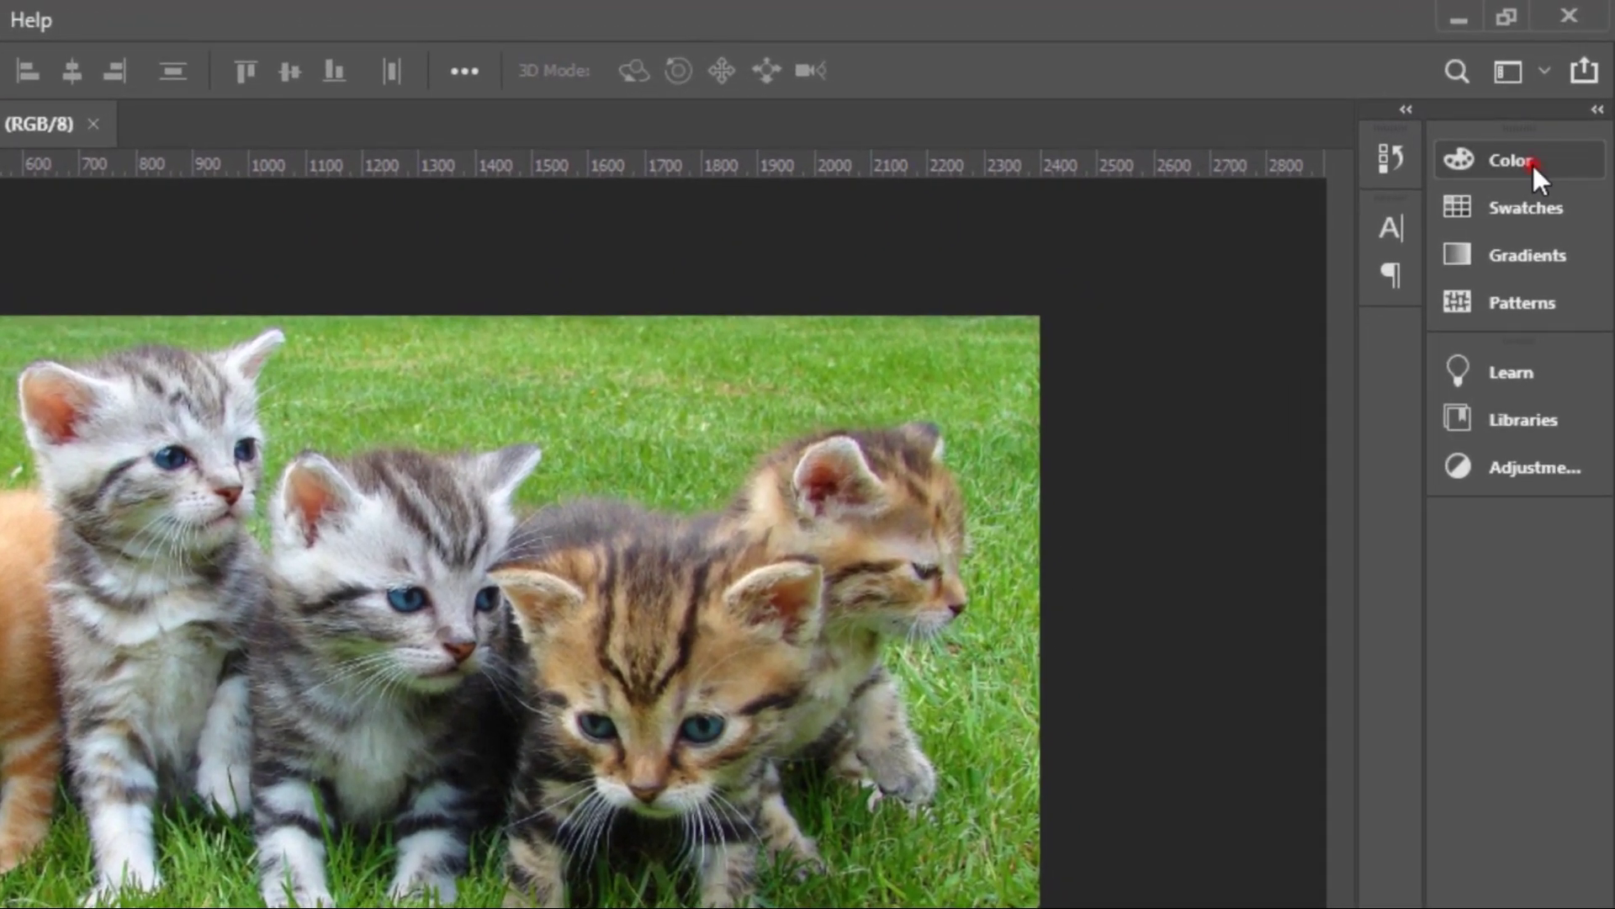
{"action": "left_click", "coordinate": [1556, 114]}
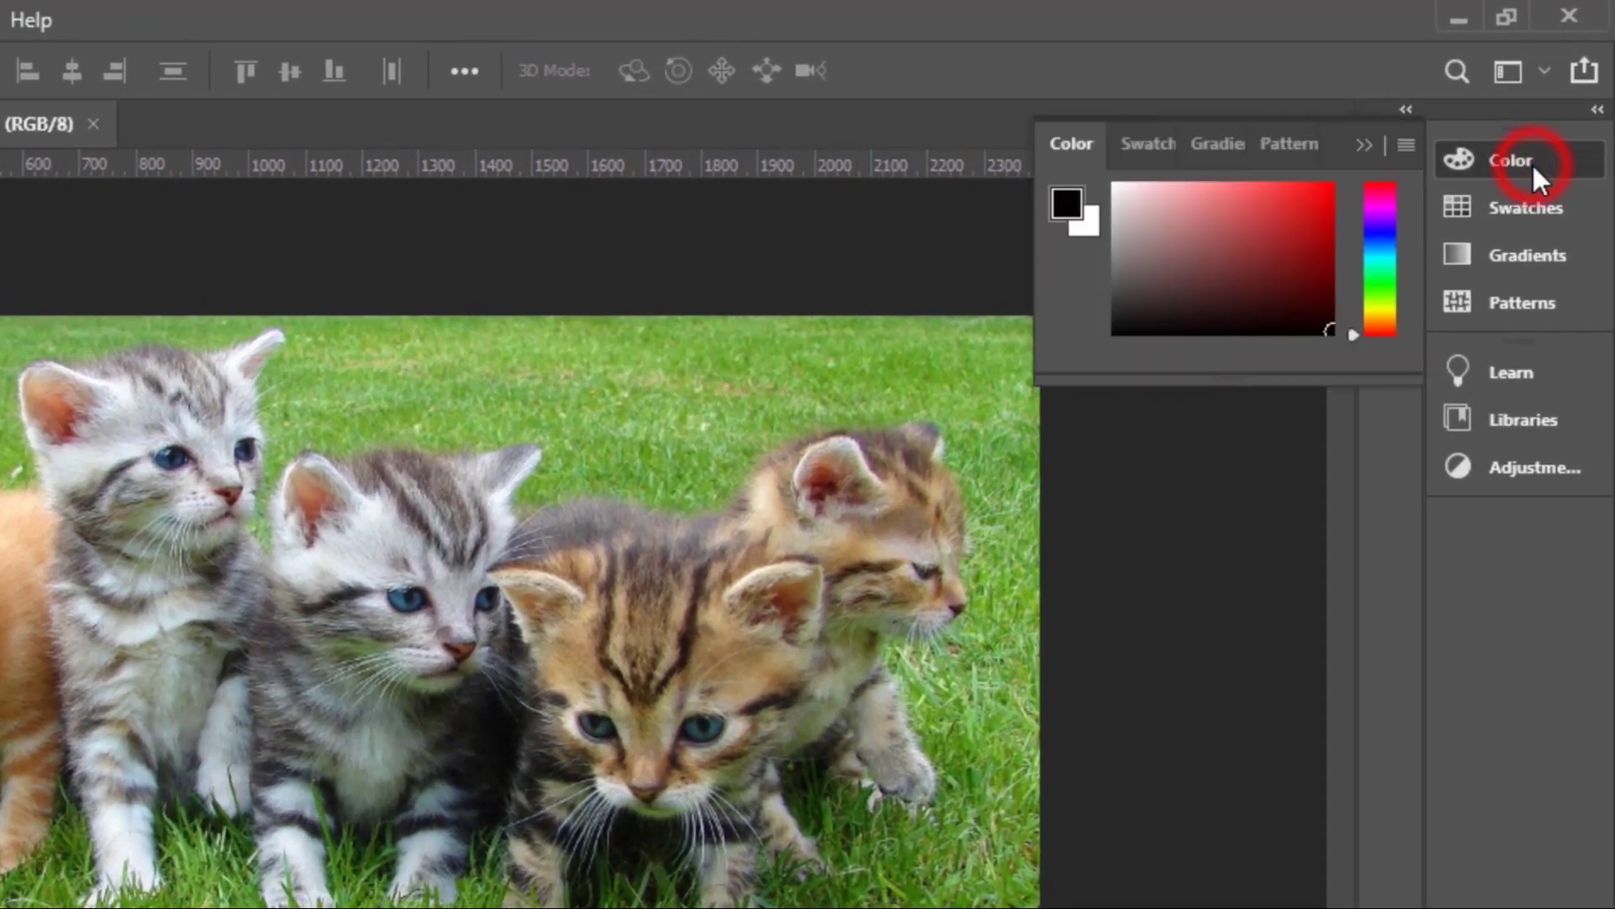
{"action": "left_click", "coordinate": [1552, 222]}
{"action": "left_click", "coordinate": [1553, 247]}
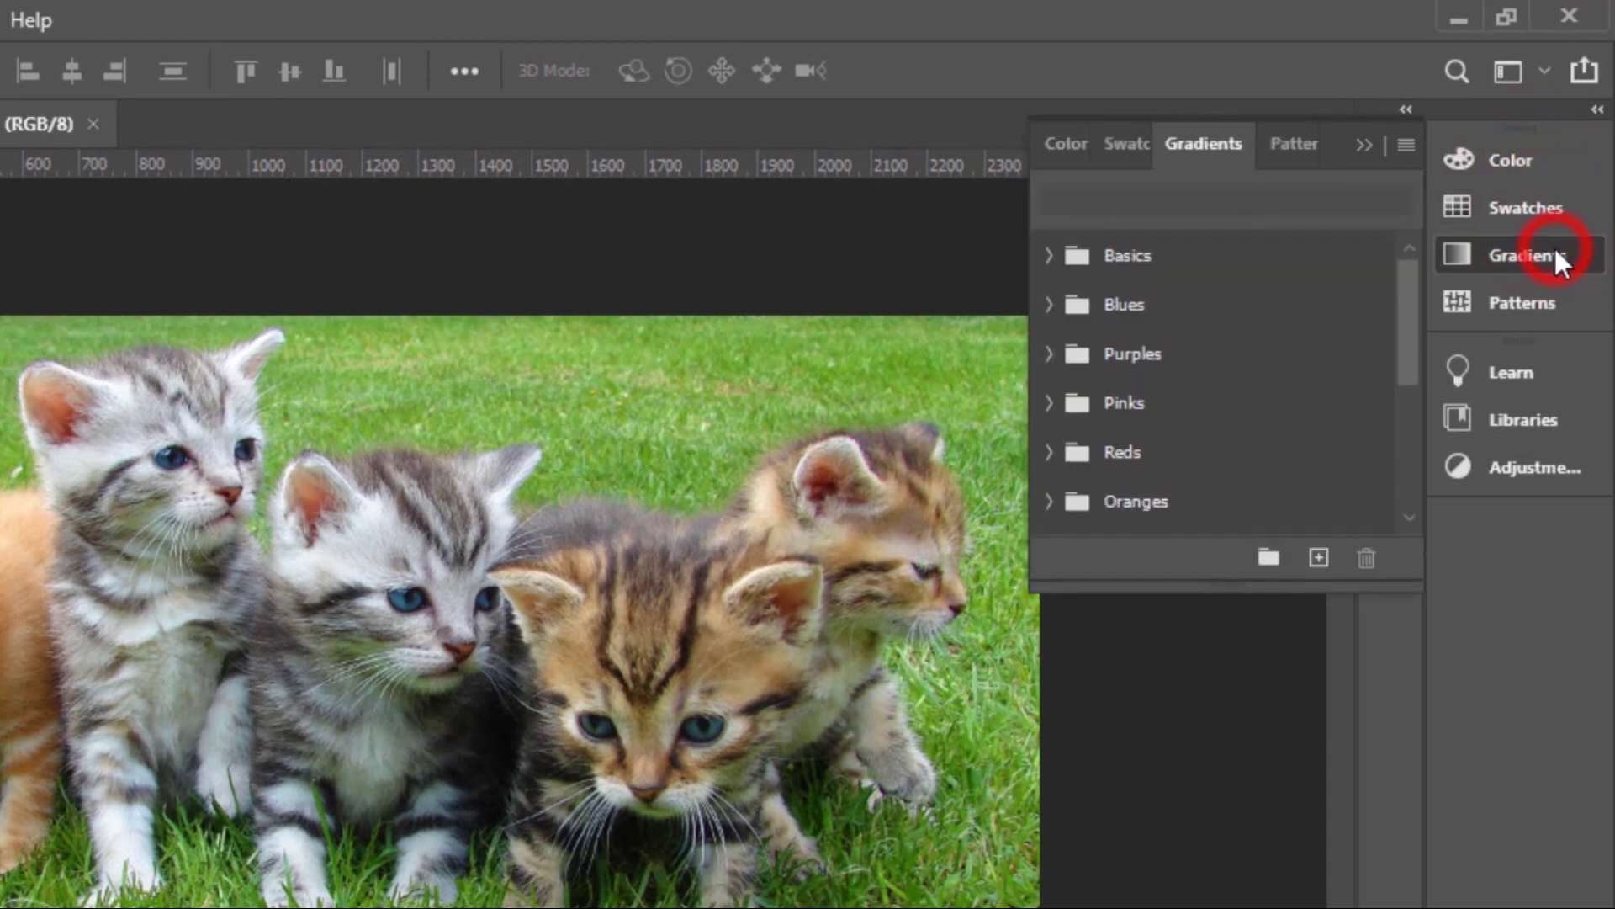
{"action": "left_click", "coordinate": [1360, 148]}
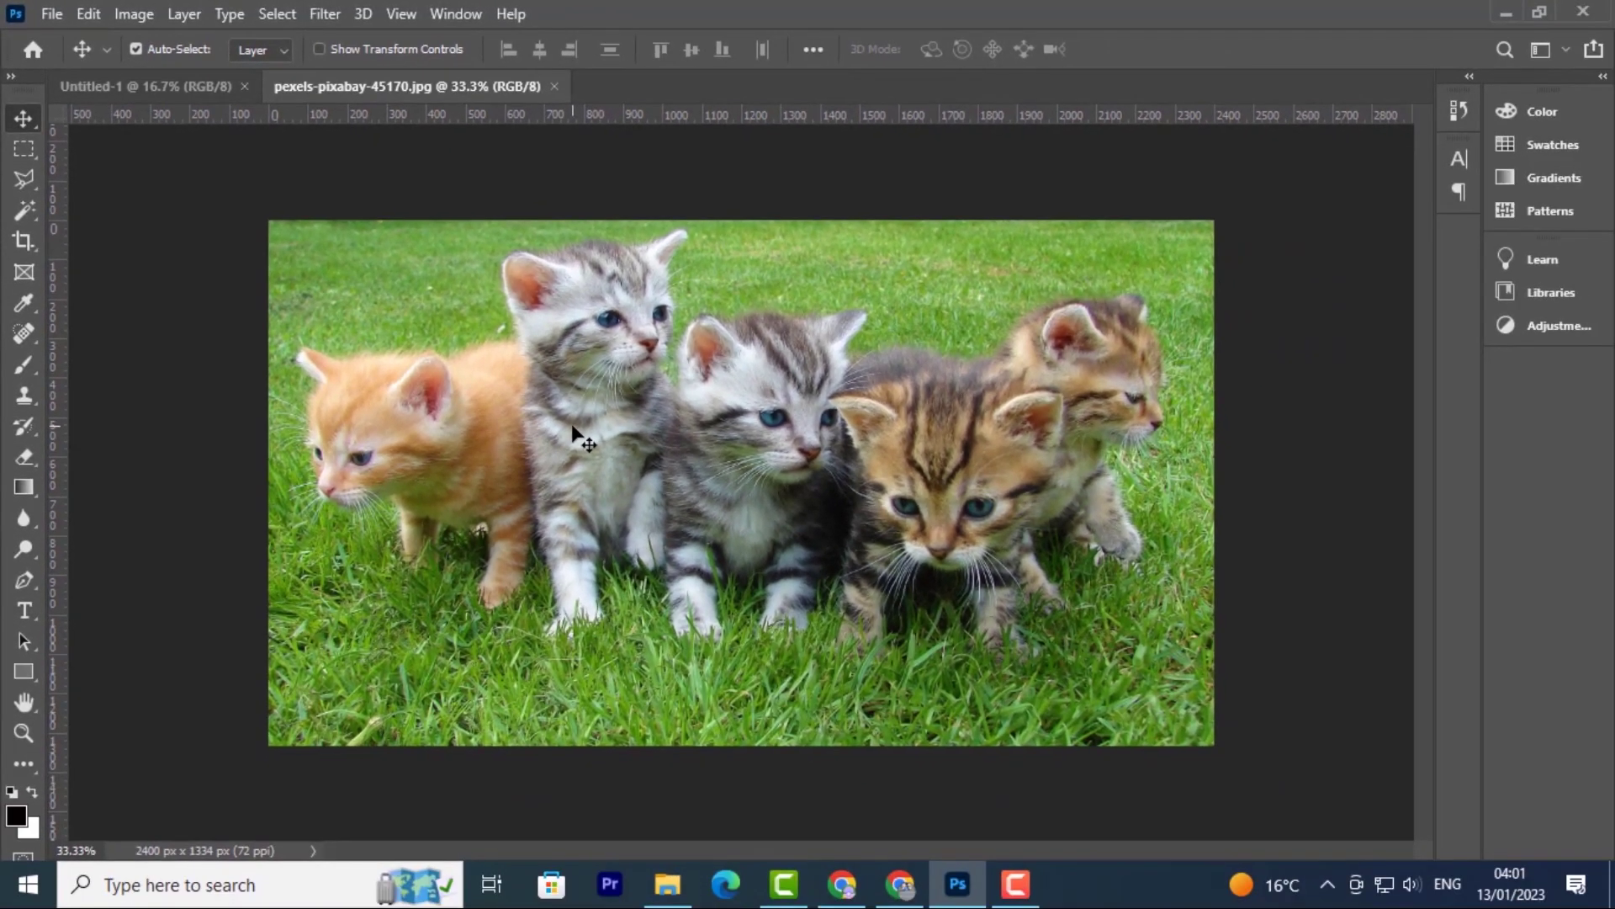
Zoom the kitten photo out to 25% with Ctrl+minus and bring up the Window menu
{"action": "key", "text": "ctrl+plus"}
{"action": "key", "text": "ctrl+plus"}
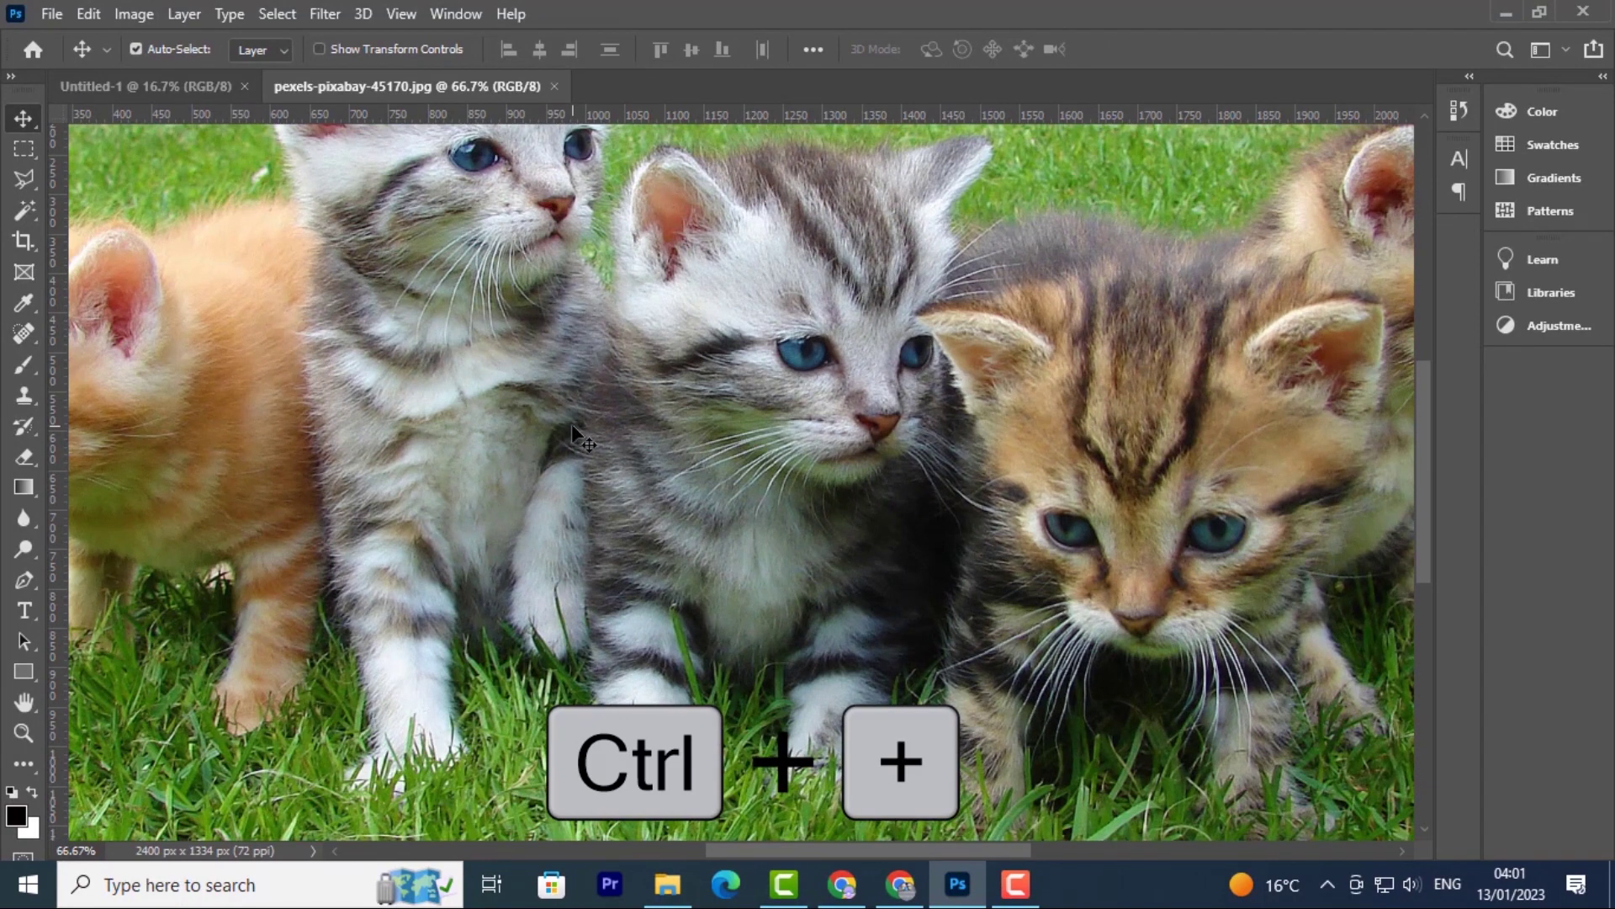
{"action": "key", "text": "ctrl+minus"}
{"action": "key", "text": "ctrl+minus"}
{"action": "key", "text": "ctrl+minus"}
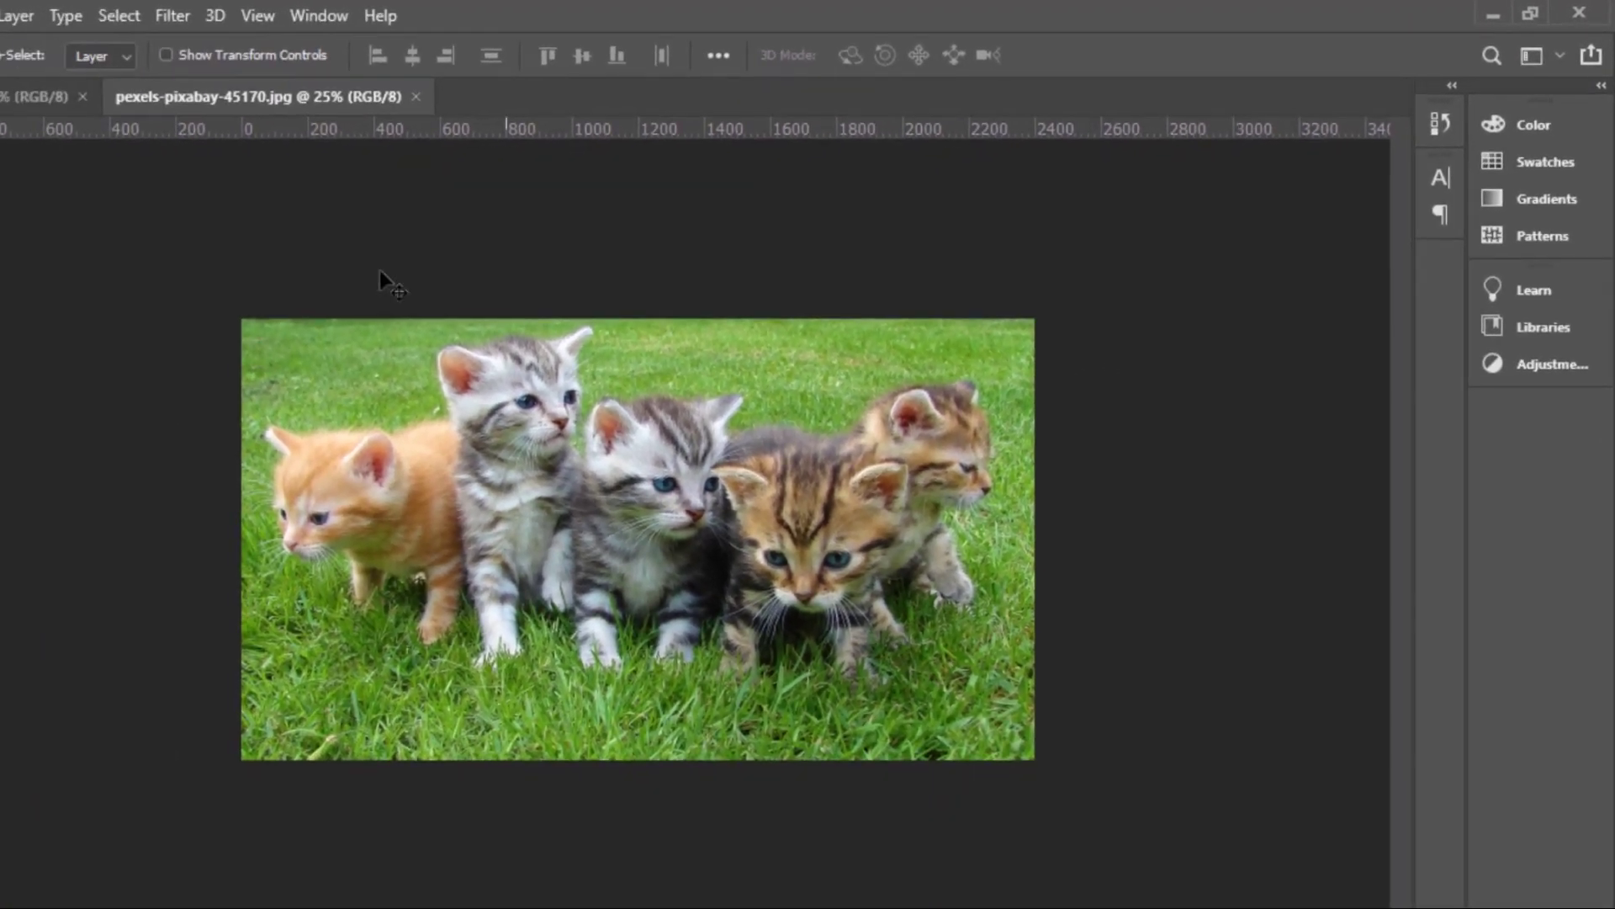
{"action": "left_click", "coordinate": [304, 16]}
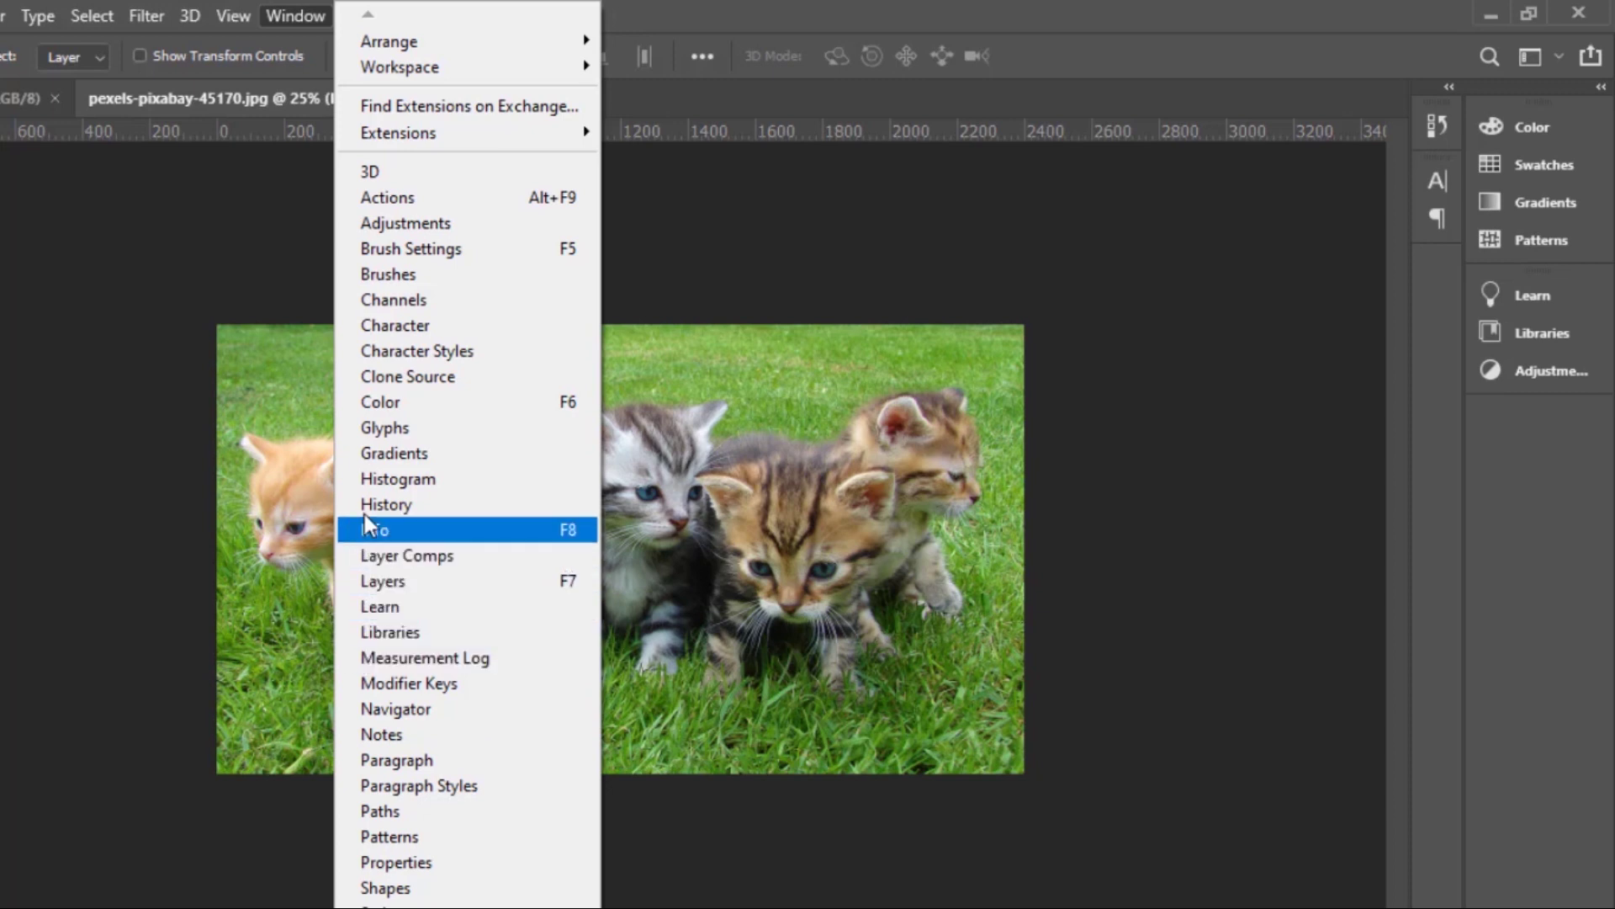
Show the Gradients, Layers and Properties panels from the Window menu
{"action": "left_click", "coordinate": [350, 453]}
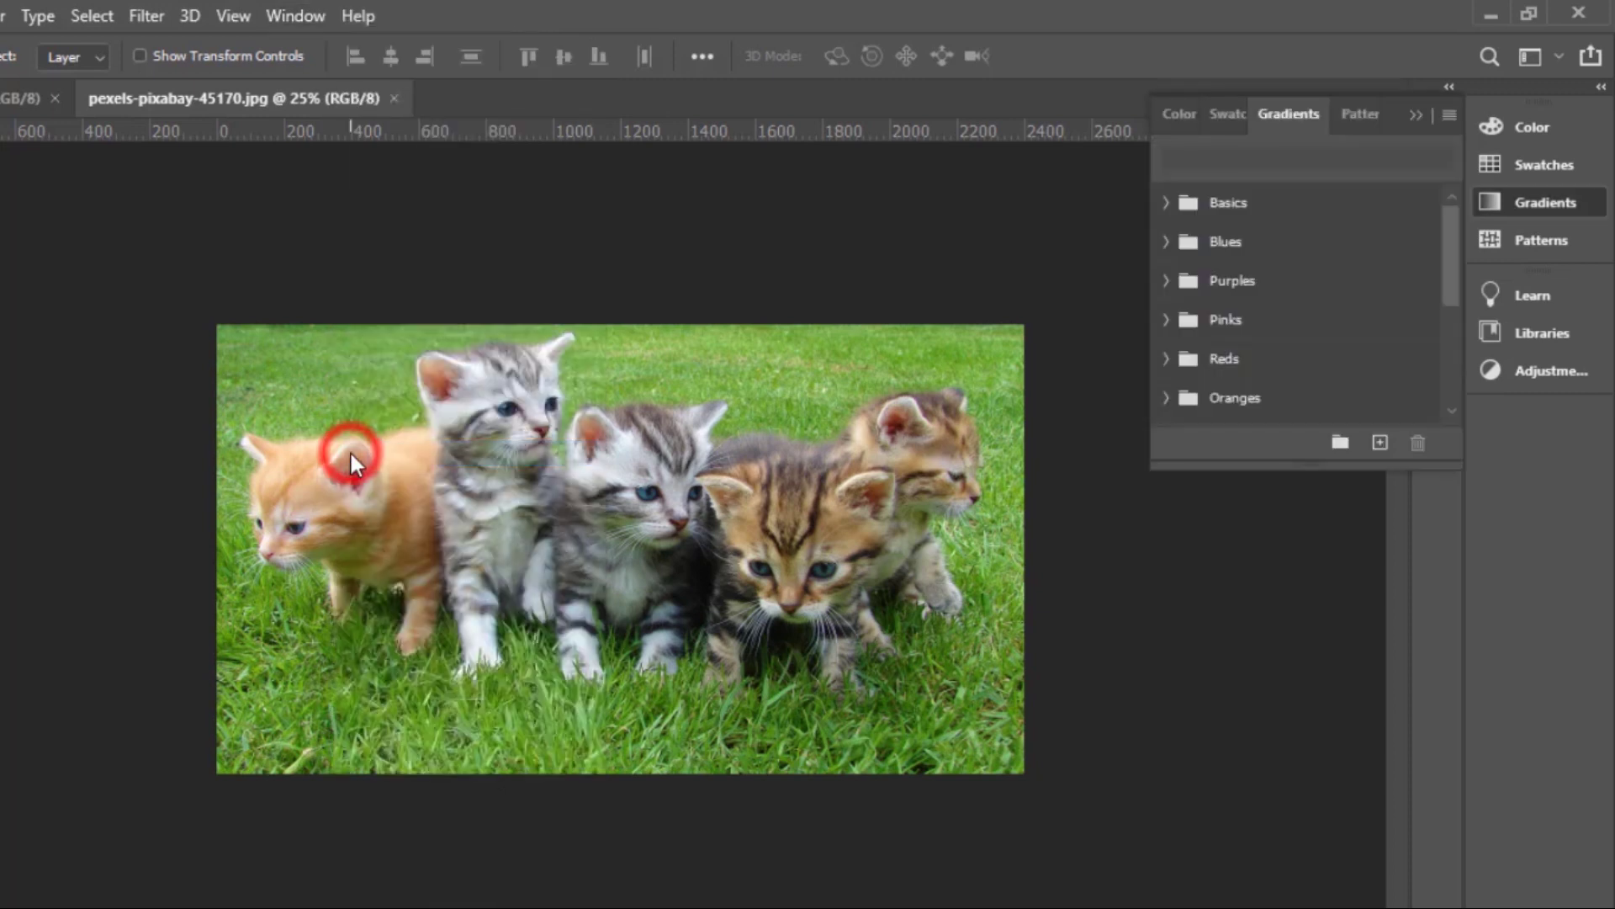
{"action": "left_click", "coordinate": [290, 10]}
{"action": "left_click", "coordinate": [351, 584]}
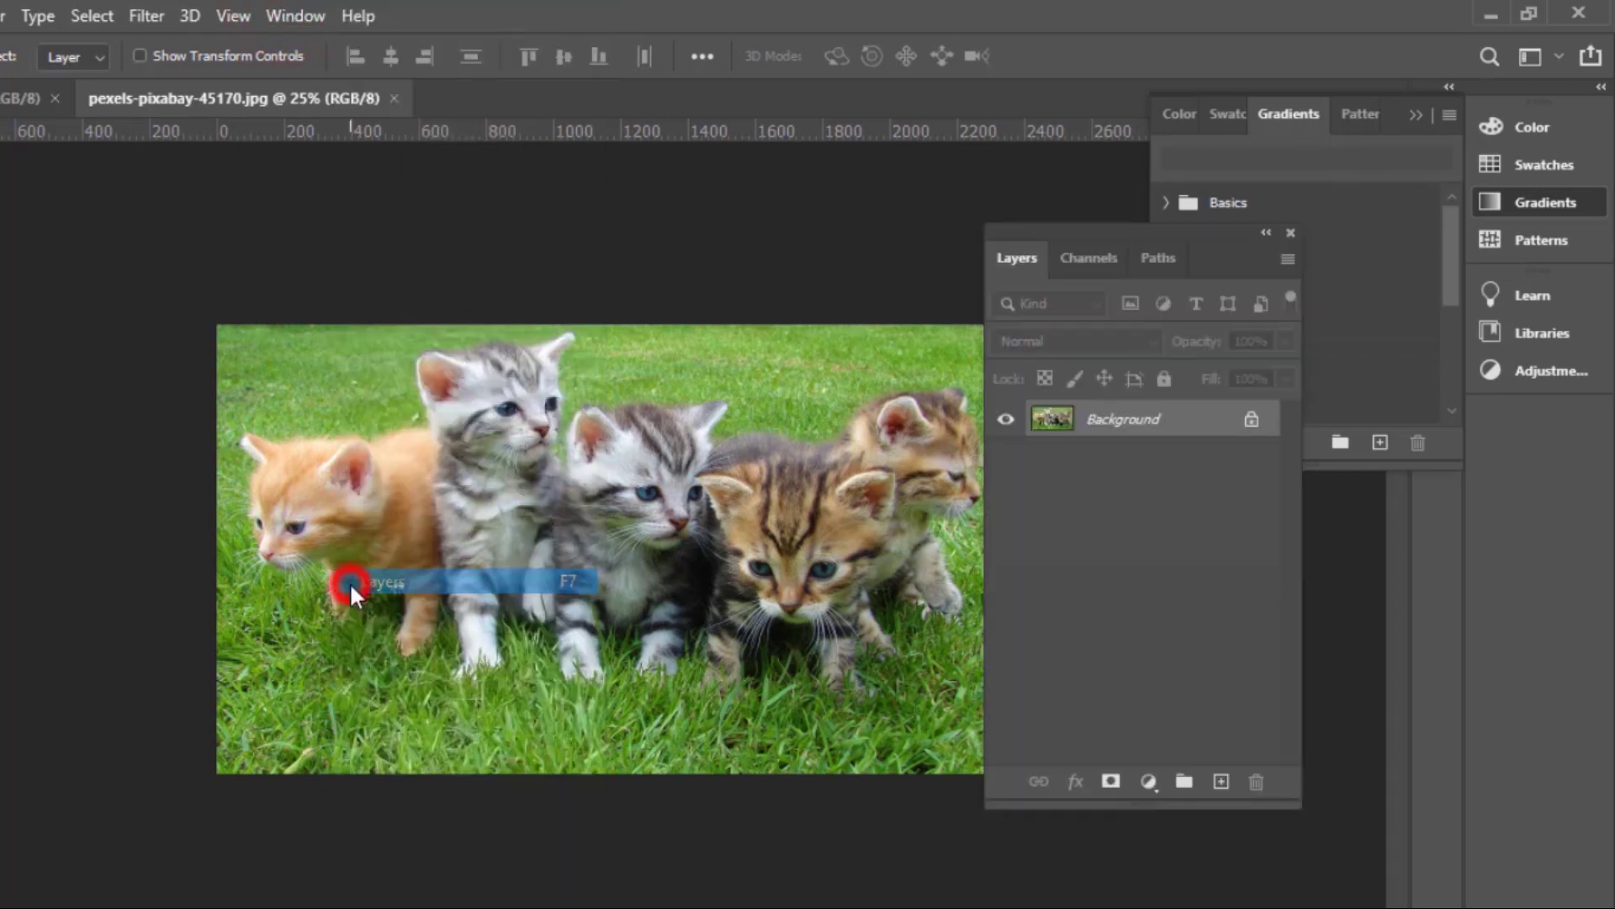
{"action": "left_click", "coordinate": [290, 10]}
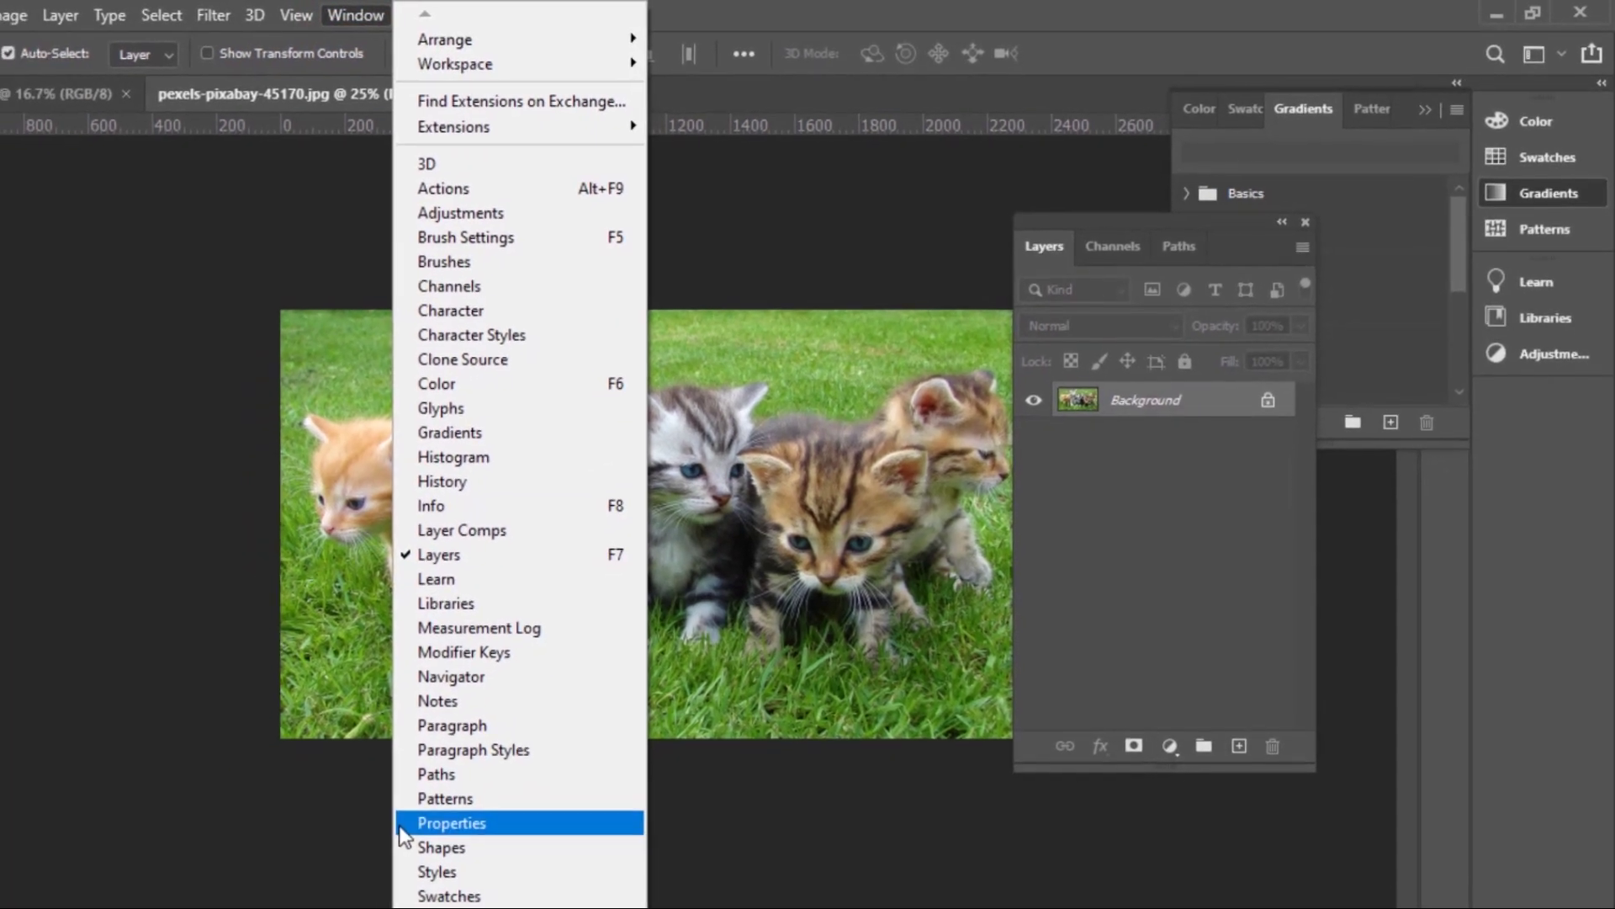
{"action": "left_click", "coordinate": [404, 826]}
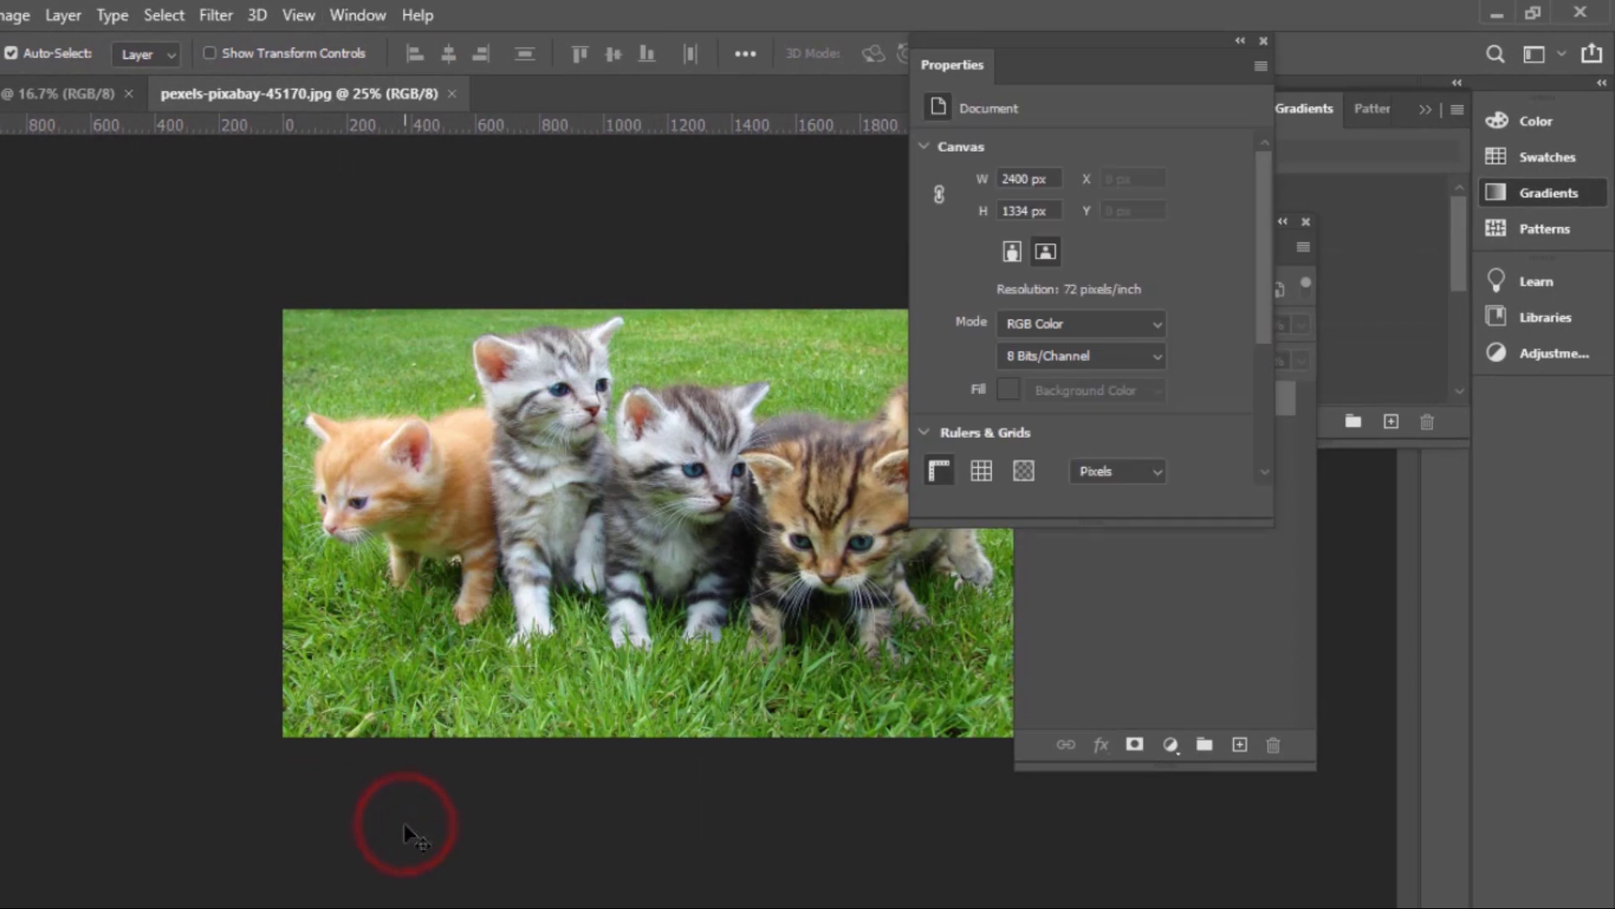
{"action": "left_click", "coordinate": [367, 3]}
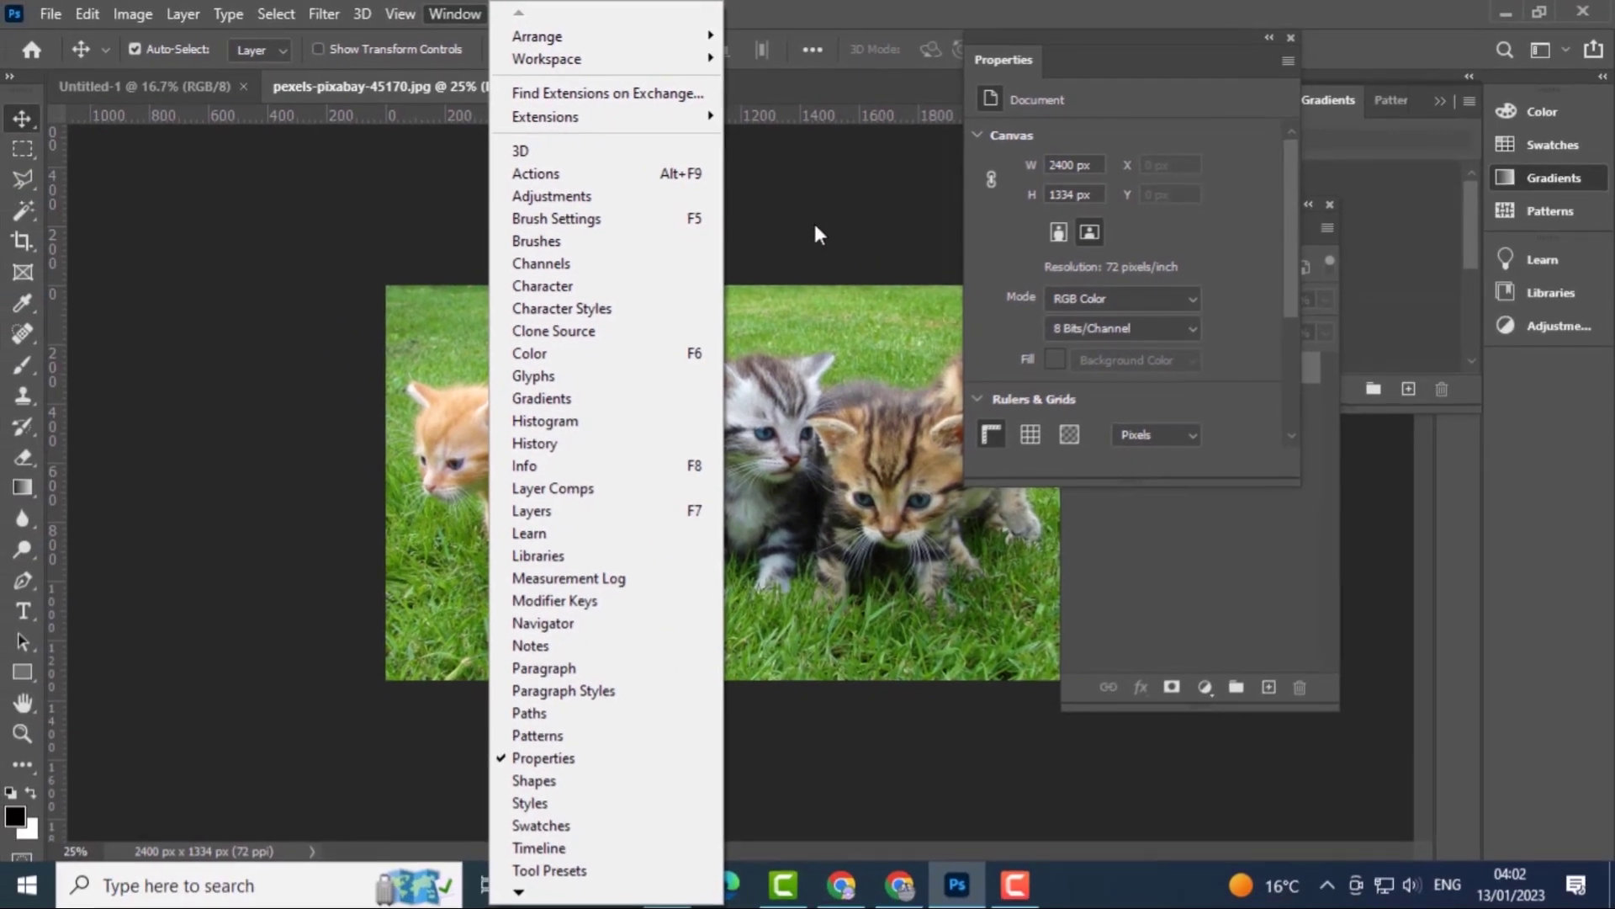
{"action": "left_click", "coordinate": [770, 231]}
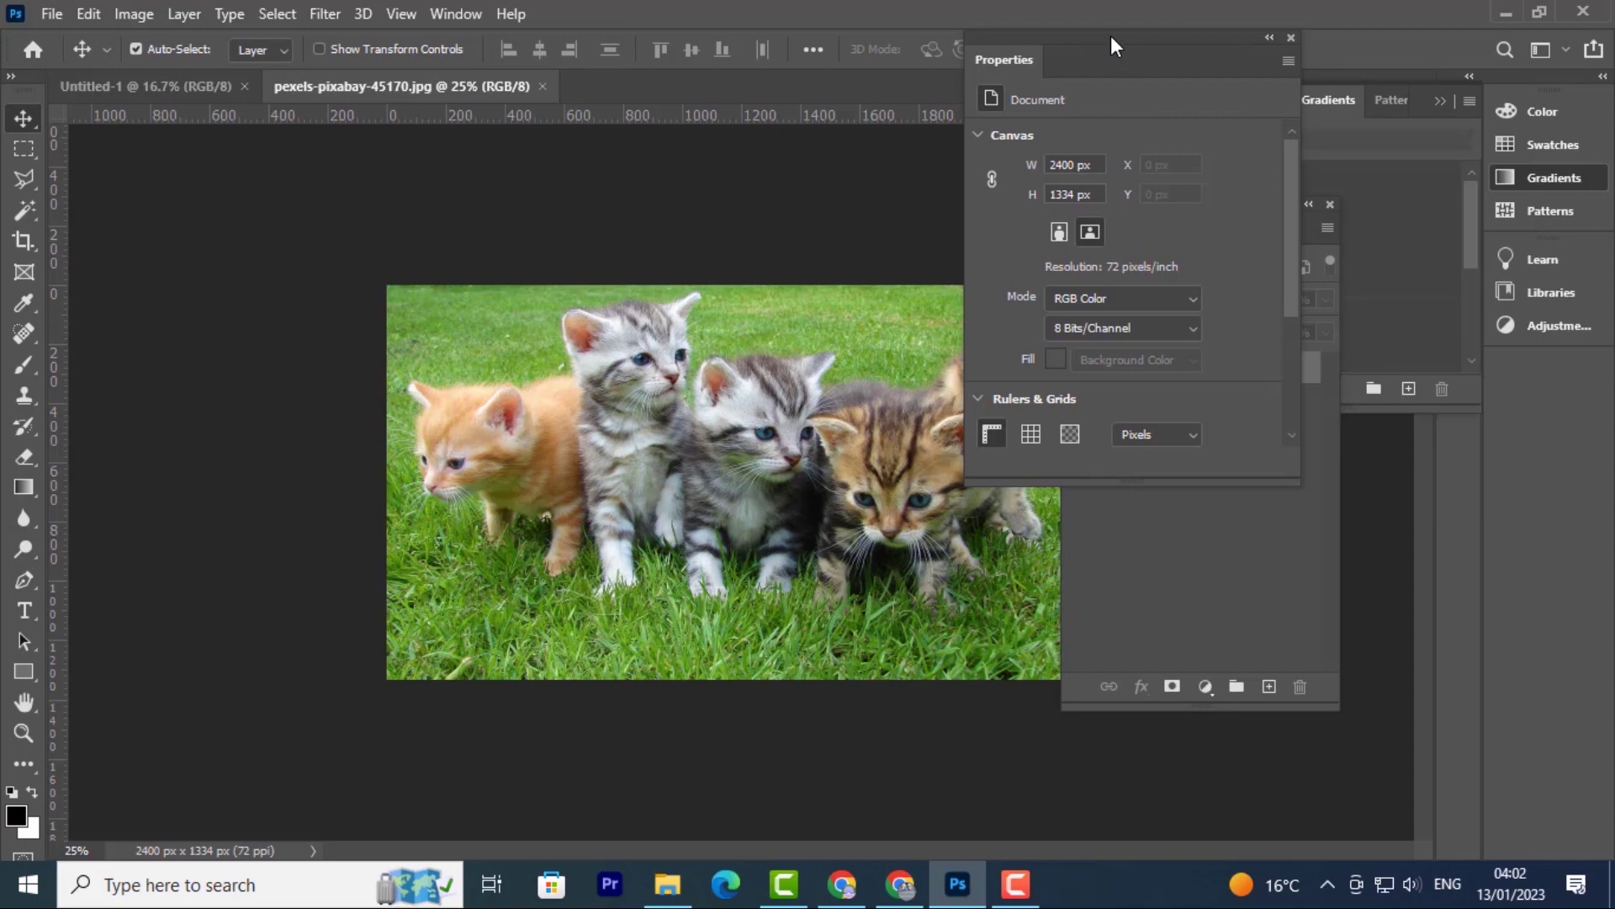
Dock the Properties panel and the Layers/Channels/Paths group as icons in the right dock
{"action": "left_click_drag", "start_coordinate": [1111, 35], "coordinate": [1519, 378]}
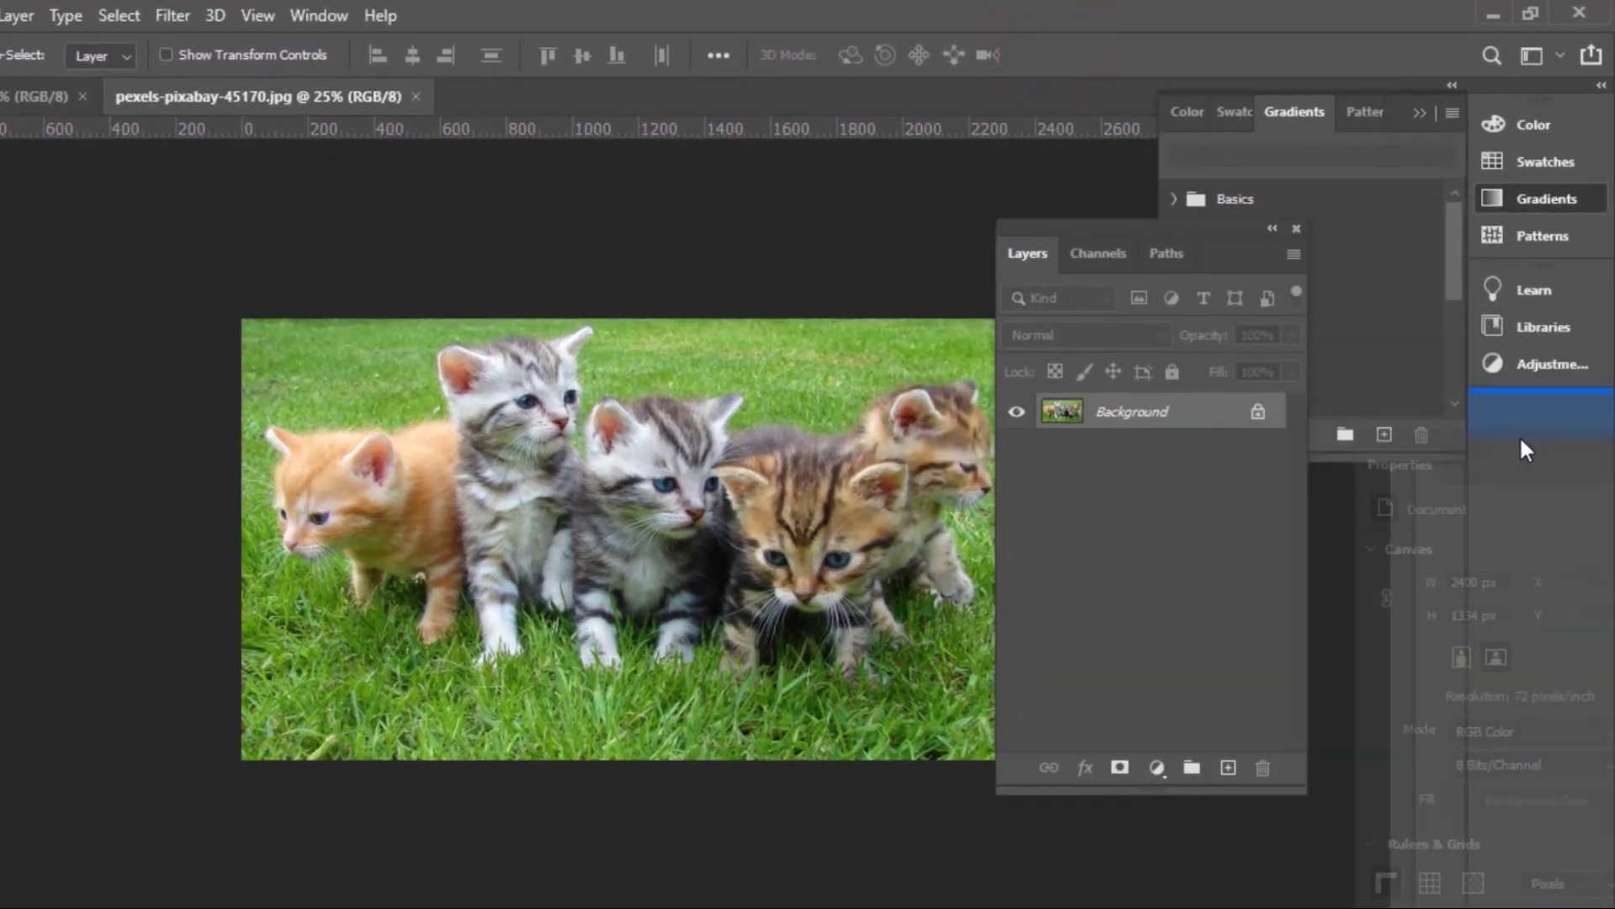
{"action": "left_click_drag", "start_coordinate": [1521, 439], "coordinate": [1520, 407]}
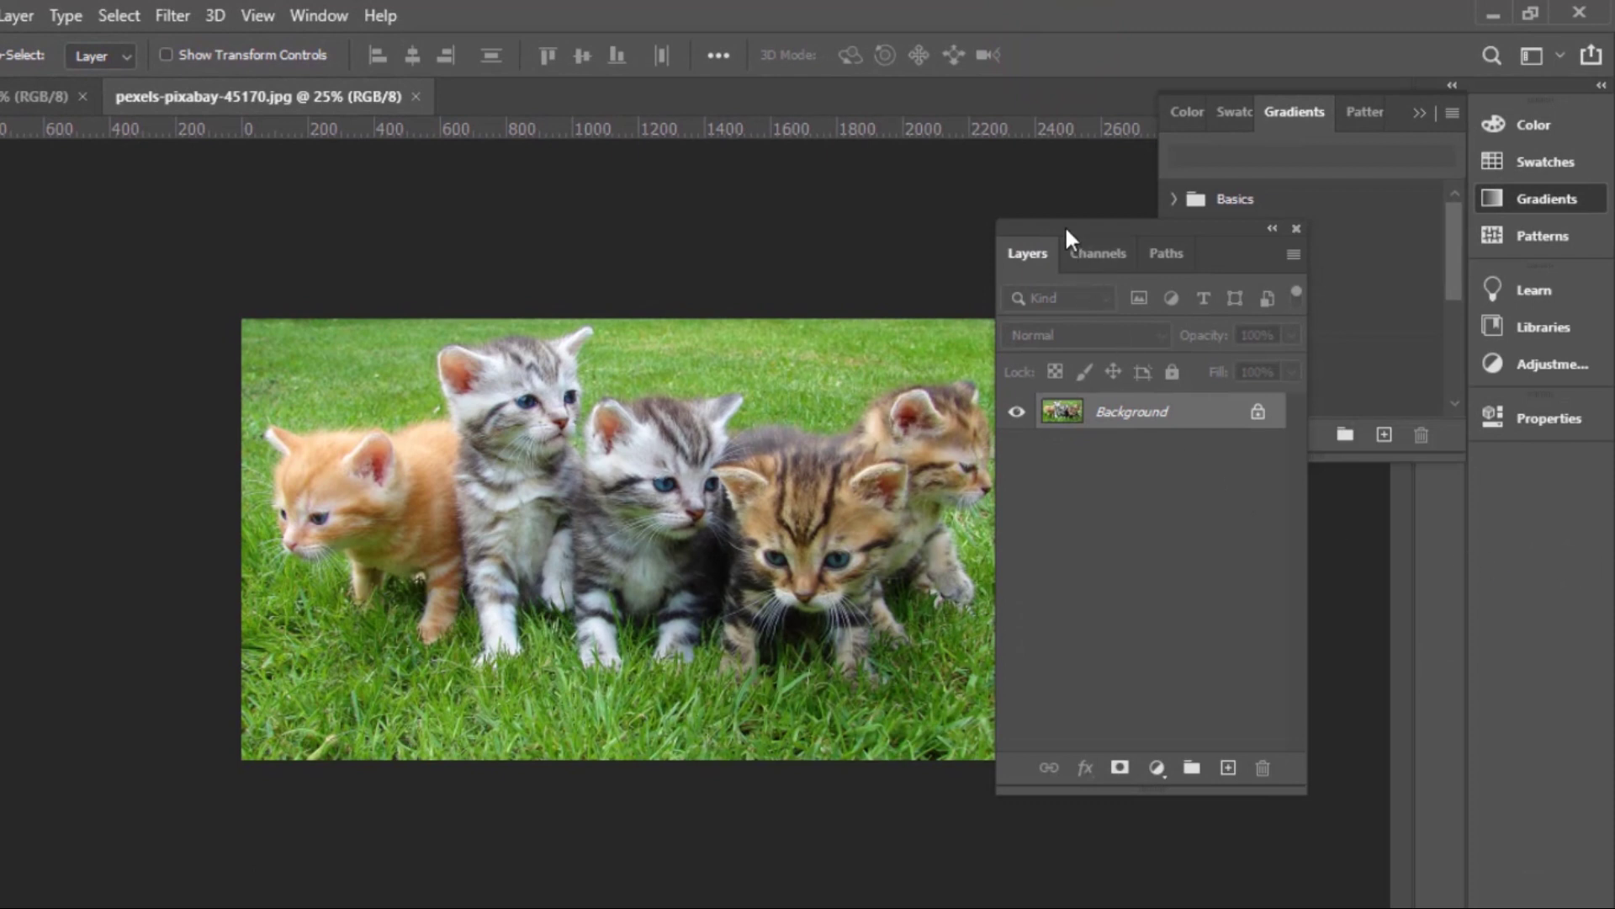
{"action": "left_click_drag", "start_coordinate": [1065, 229], "coordinate": [1517, 426]}
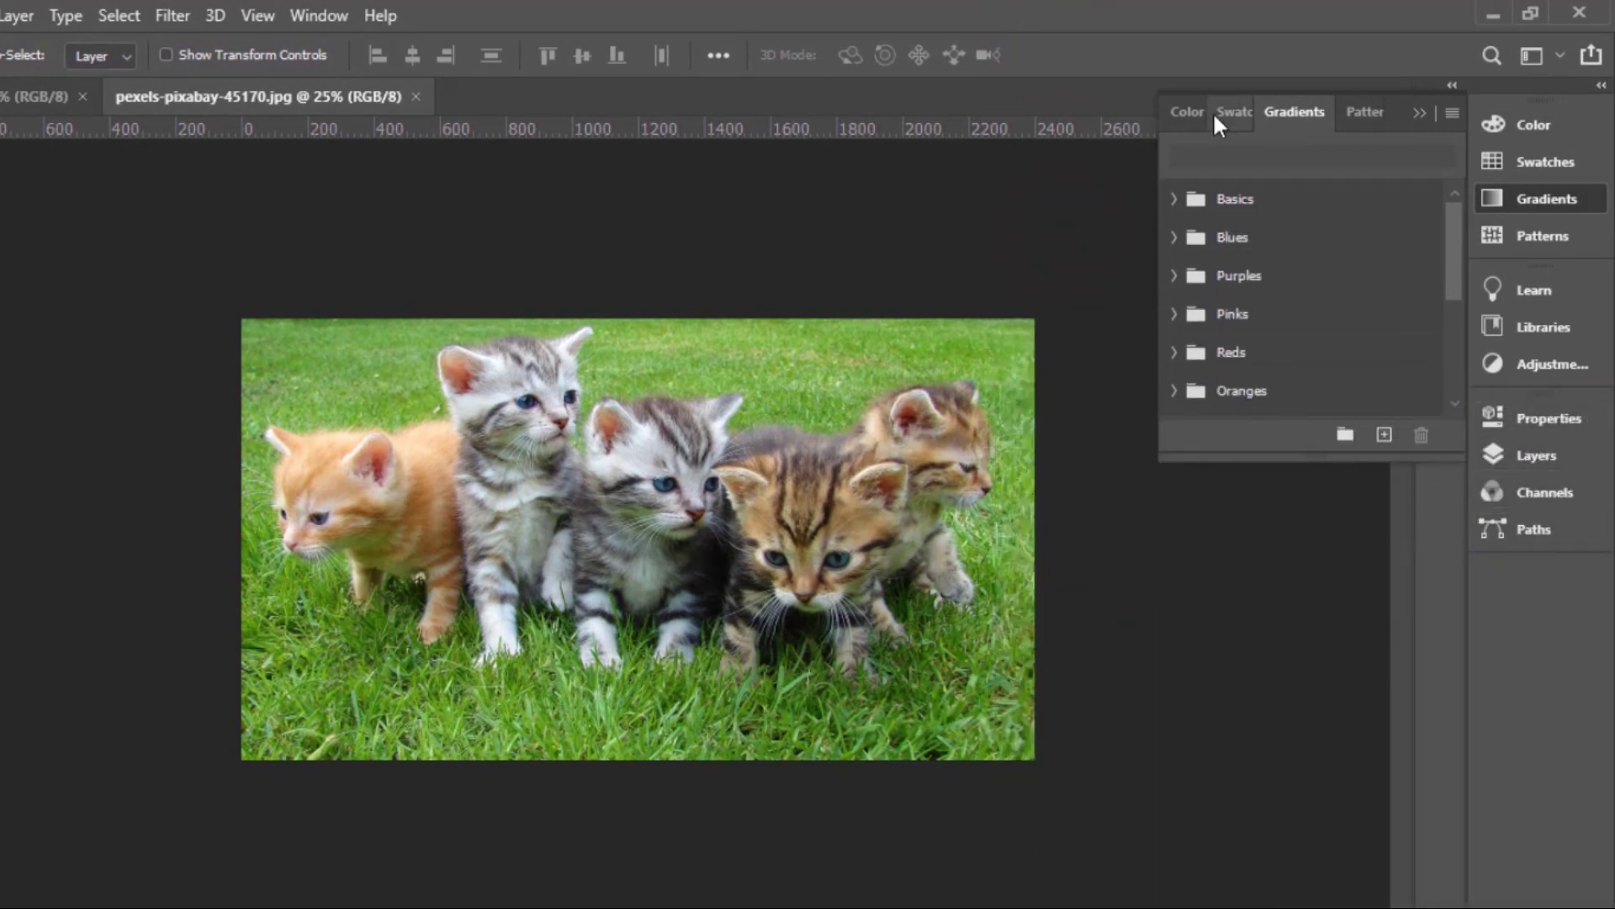
Collapse the Color, Swatches, Gradients and Patterns group to icons and dock it
{"action": "left_click", "coordinate": [1400, 99]}
{"action": "left_click", "coordinate": [1433, 99]}
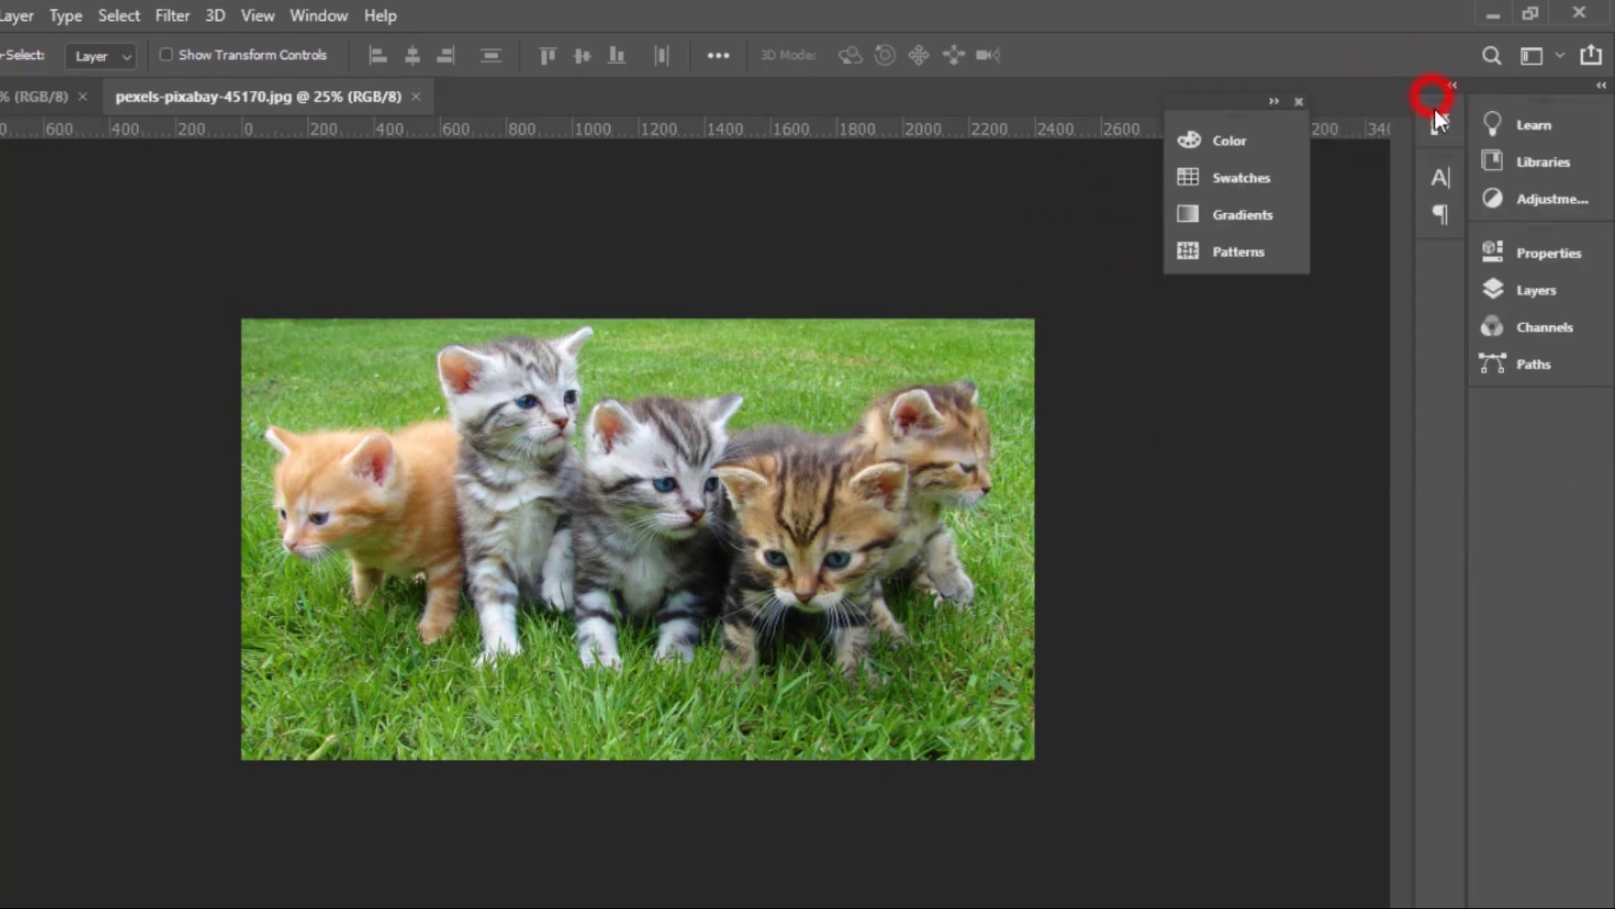
{"action": "left_click_drag", "start_coordinate": [1240, 95], "coordinate": [1553, 91]}
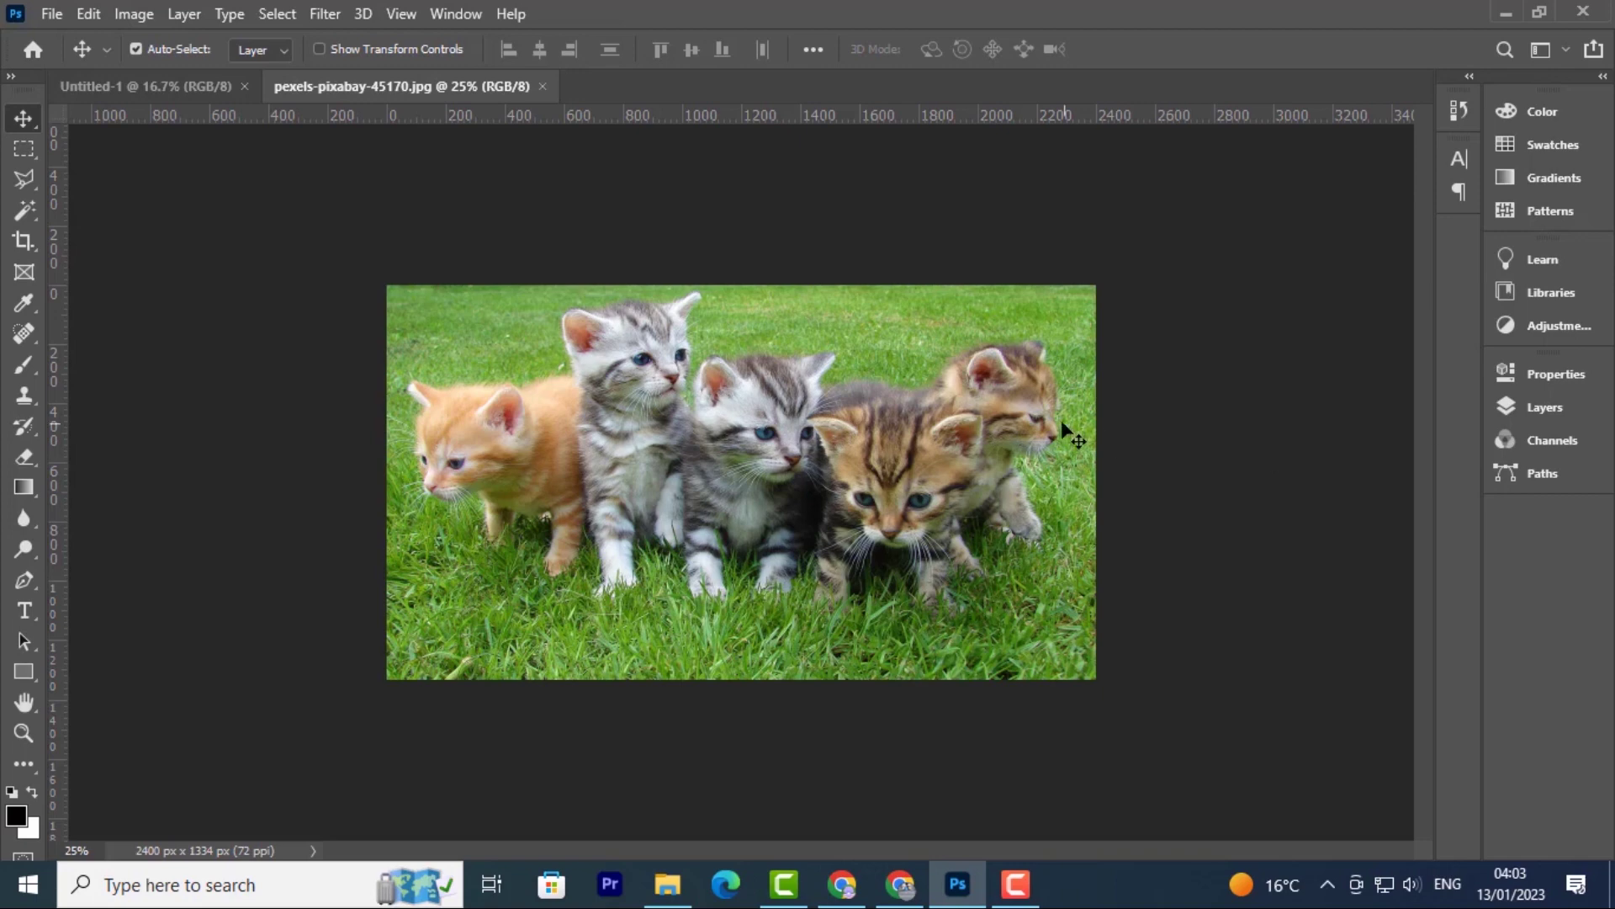
Apply the Graphic and Web workspace from Window > Workspace
{"action": "left_click", "coordinate": [445, 11]}
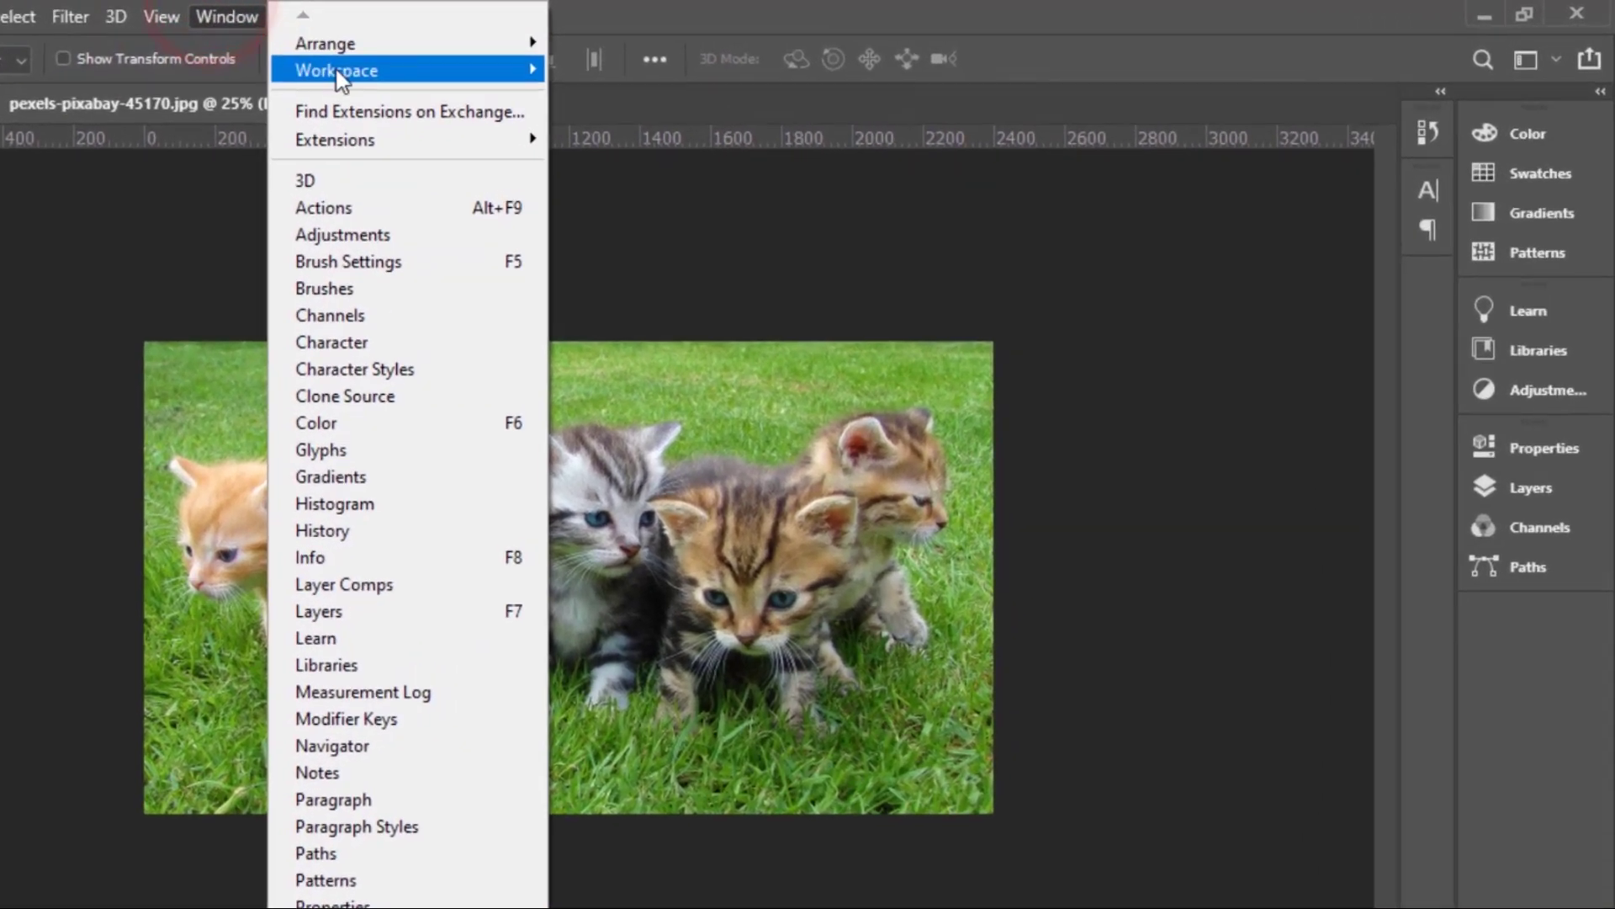
{"action": "mouse_move", "coordinate": [591, 58]}
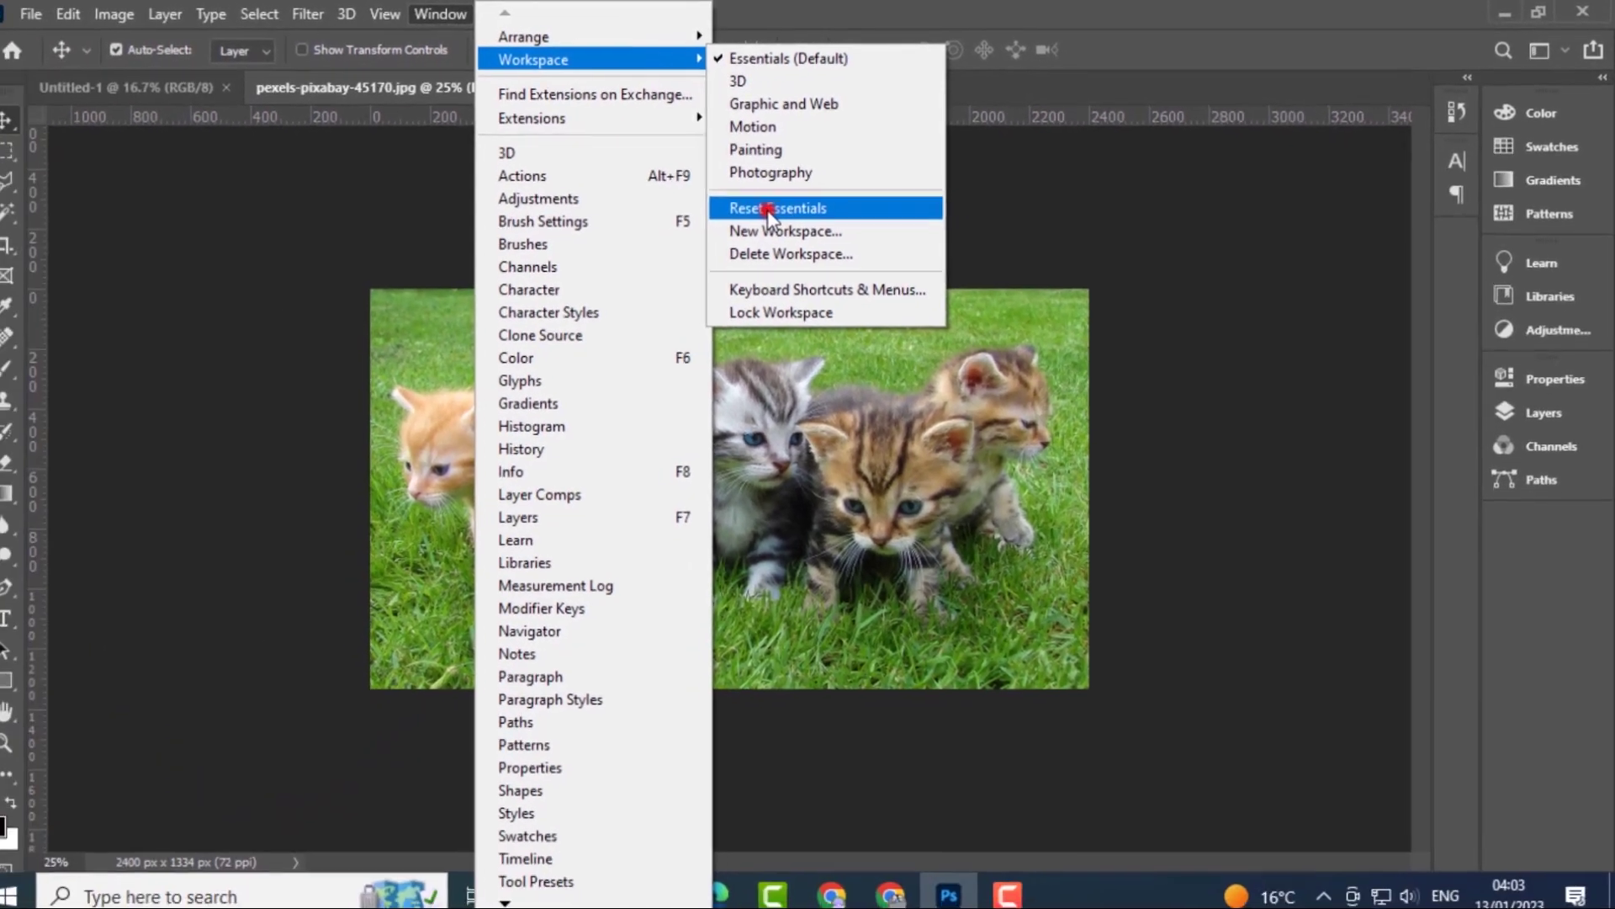
{"action": "left_click", "coordinate": [589, 255]}
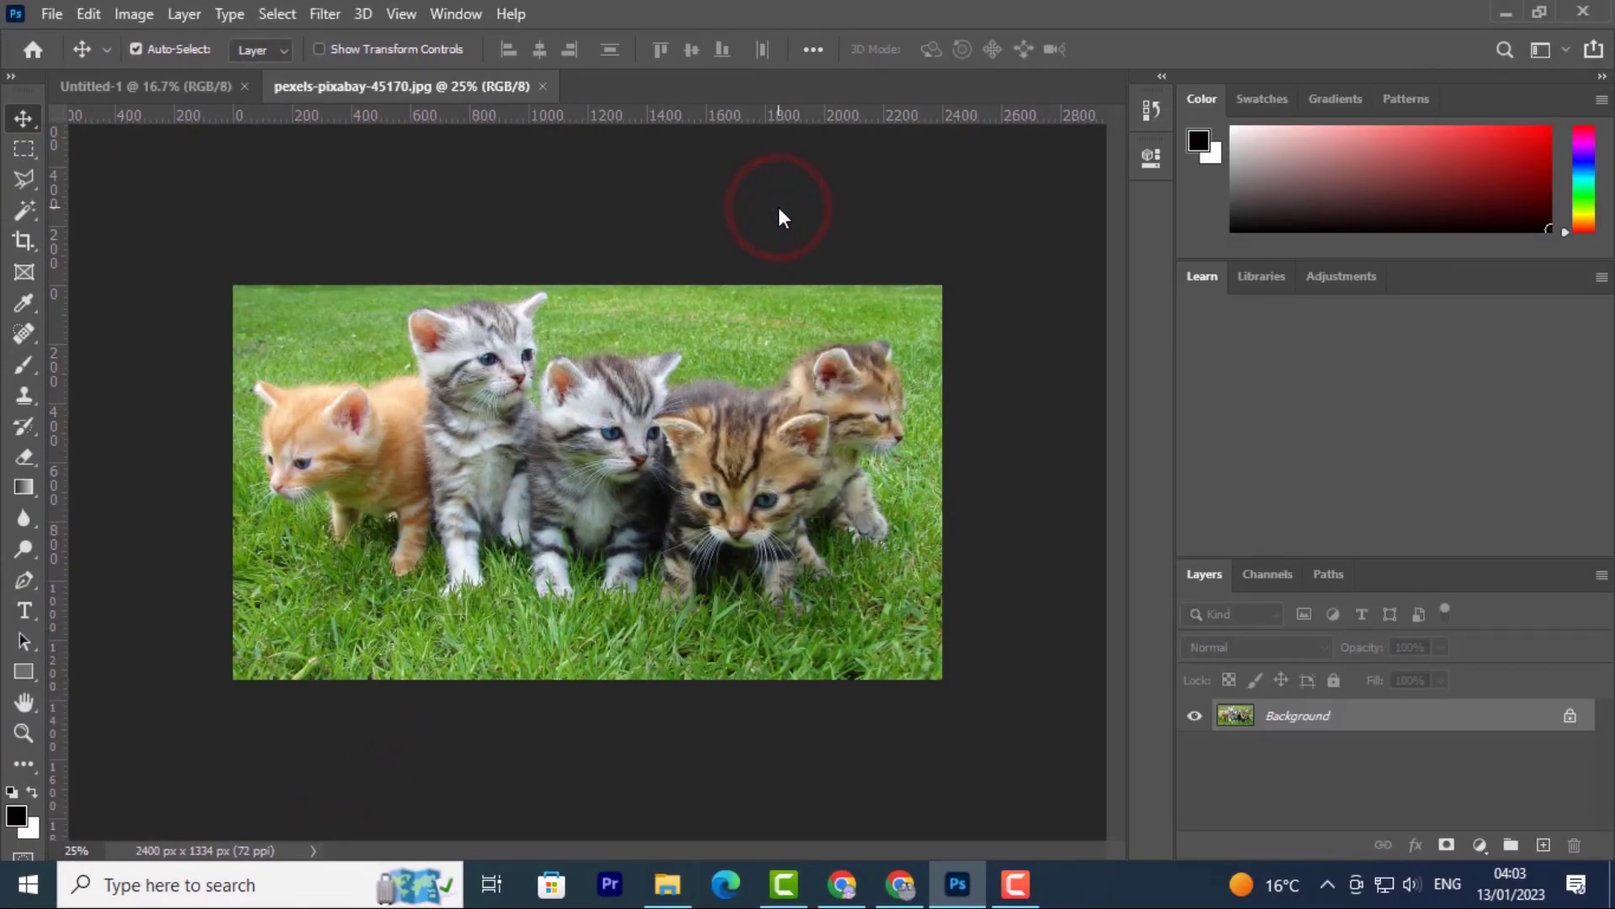